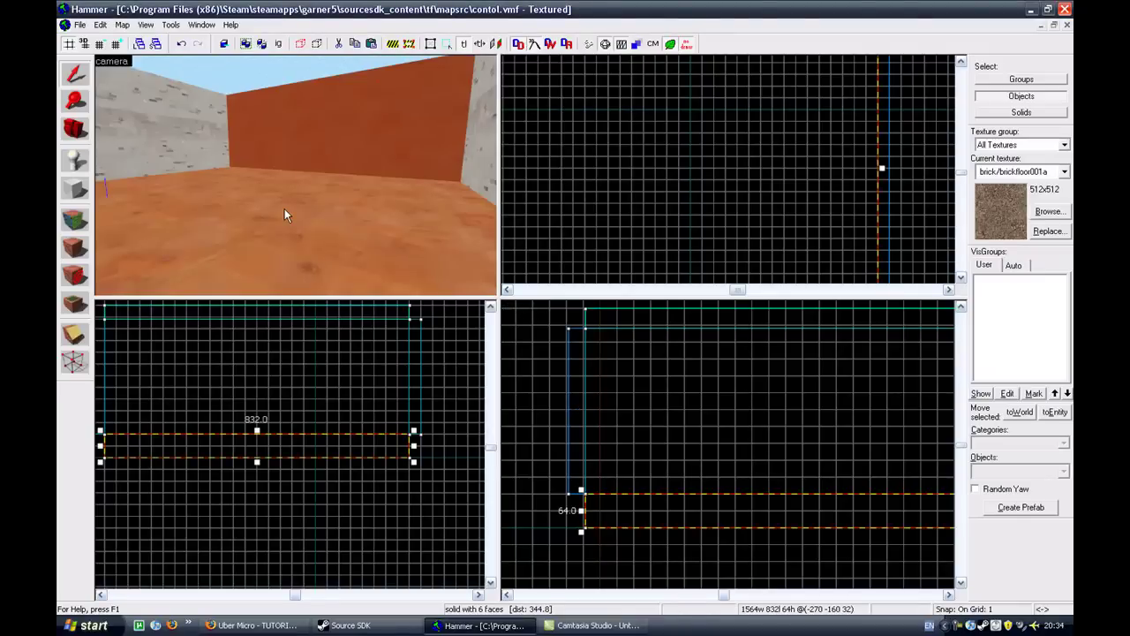
# Step: Place an info_player_teamspawn entity on the room's floor in front of the red wall and select it
pyautogui.press('z')
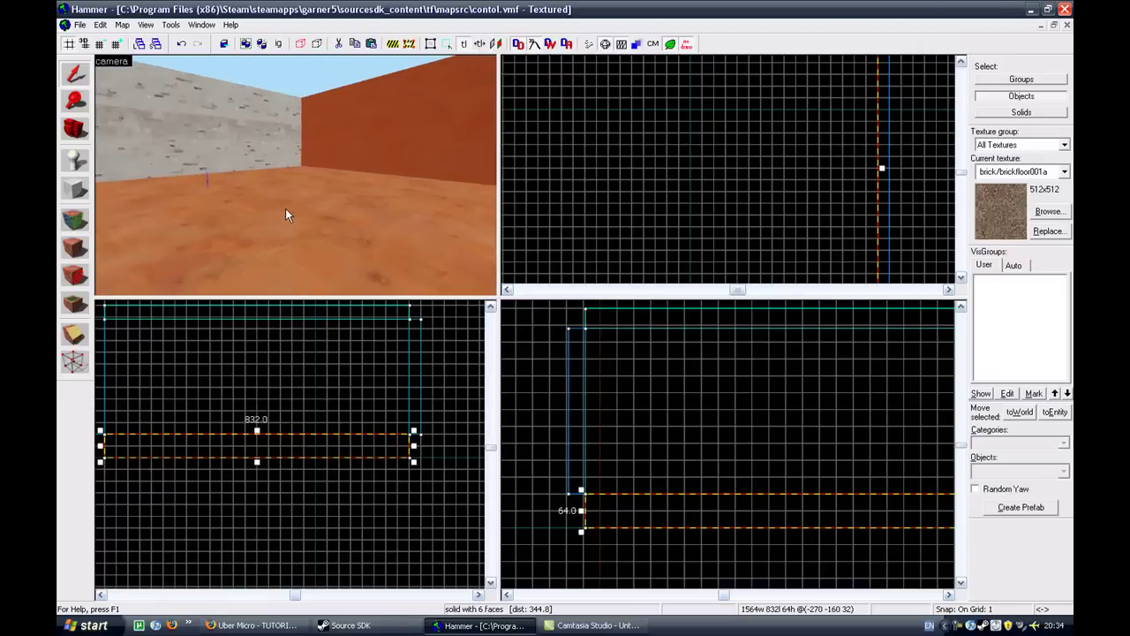
pyautogui.press('z')
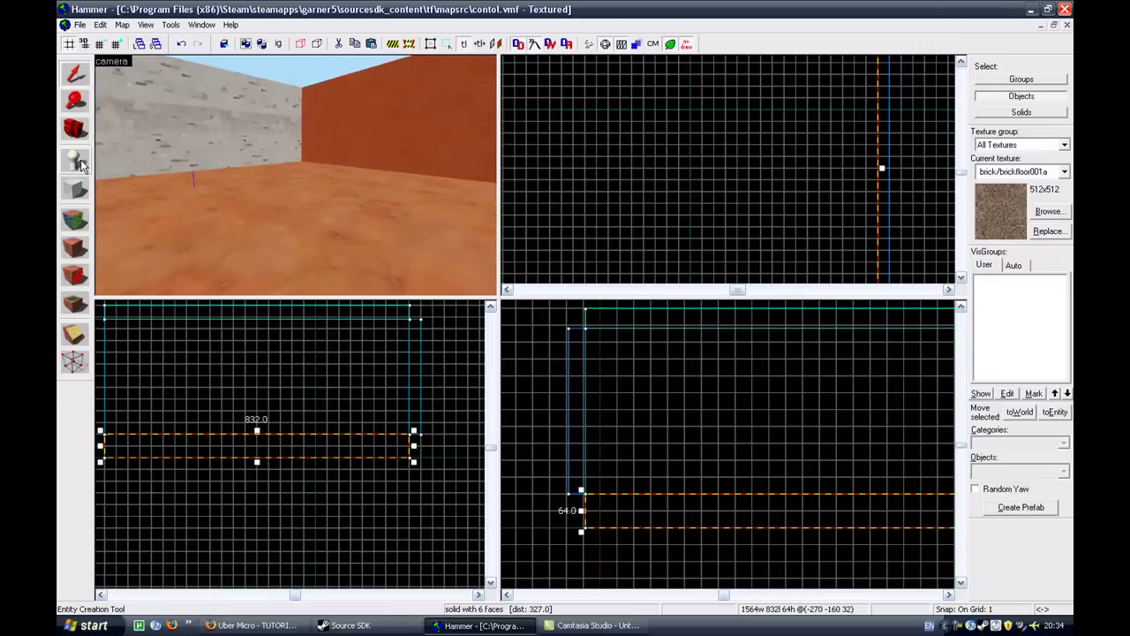
pyautogui.click(76, 161)
pyautogui.click(299, 179)
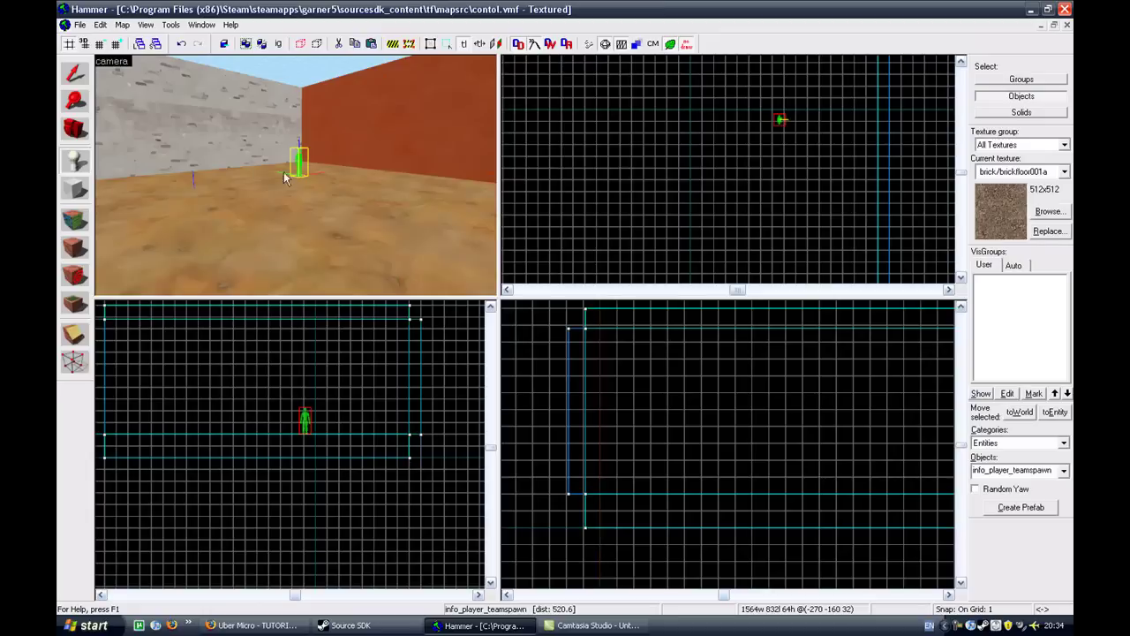
pyautogui.hotkey('shift', 's')
pyautogui.scroll(3, 293, 199)
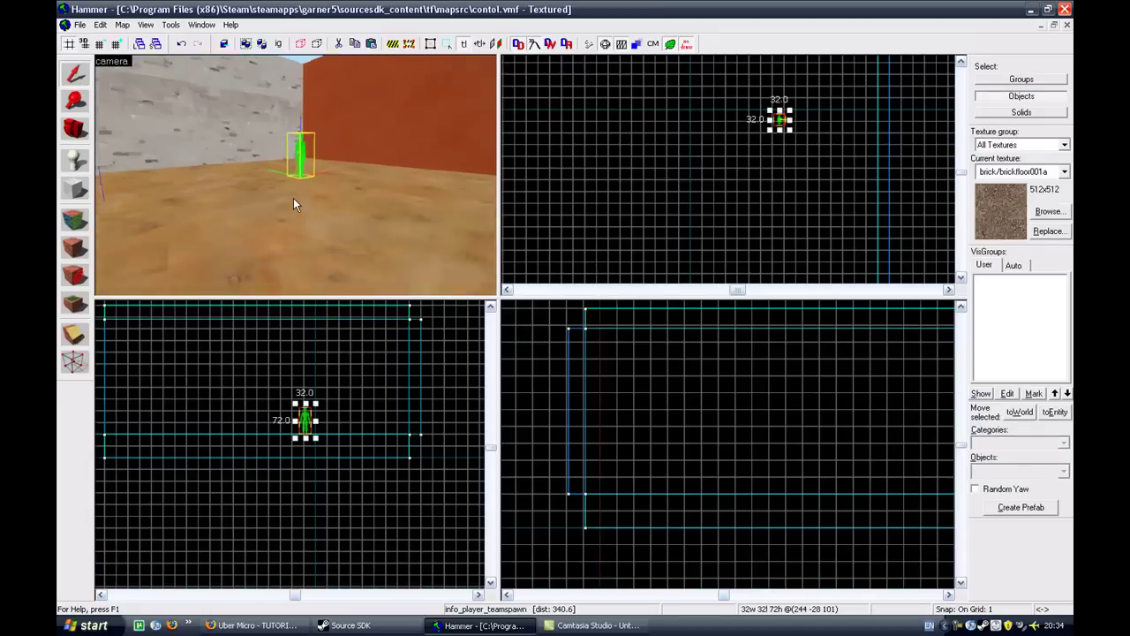
pyautogui.press('Up')
pyautogui.scroll(3, 294, 199)
pyautogui.press('Down')
pyautogui.scroll(-2, 295, 198)
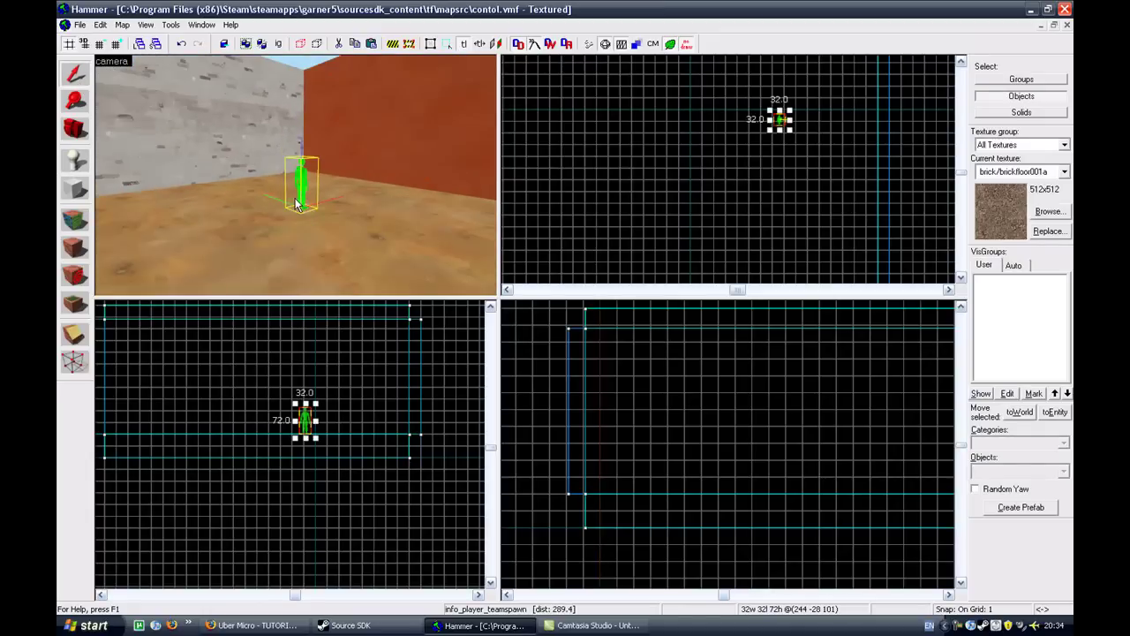
# Step: Open the spawn entity's properties and apply them with the class kept as info_player_teamspawn
pyautogui.rightClick(302, 417)
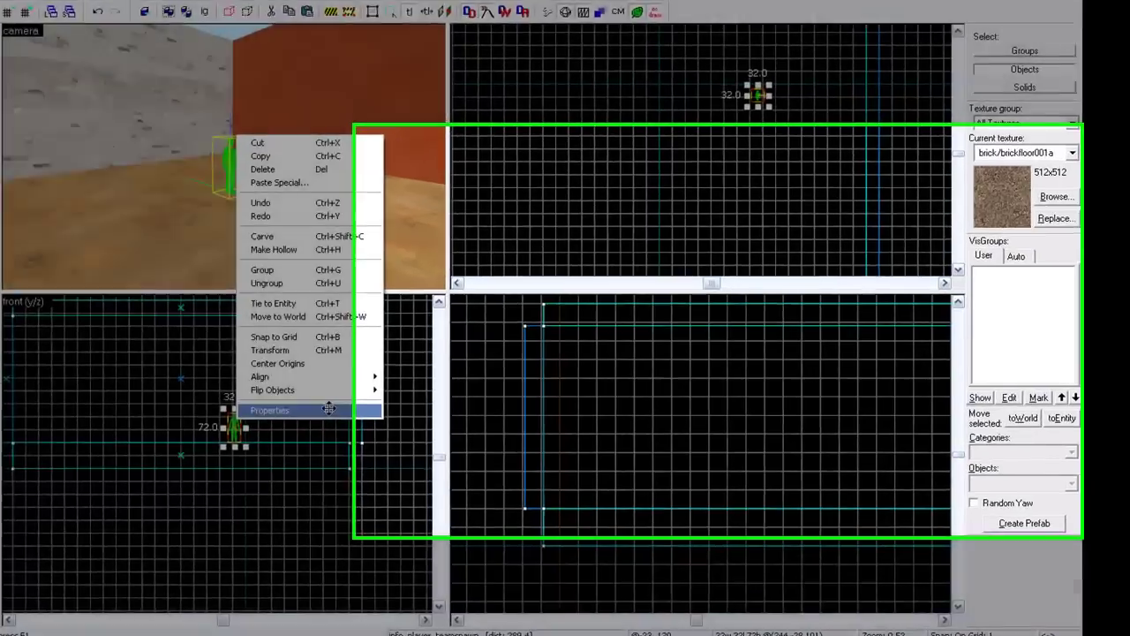
pyautogui.click(369, 404)
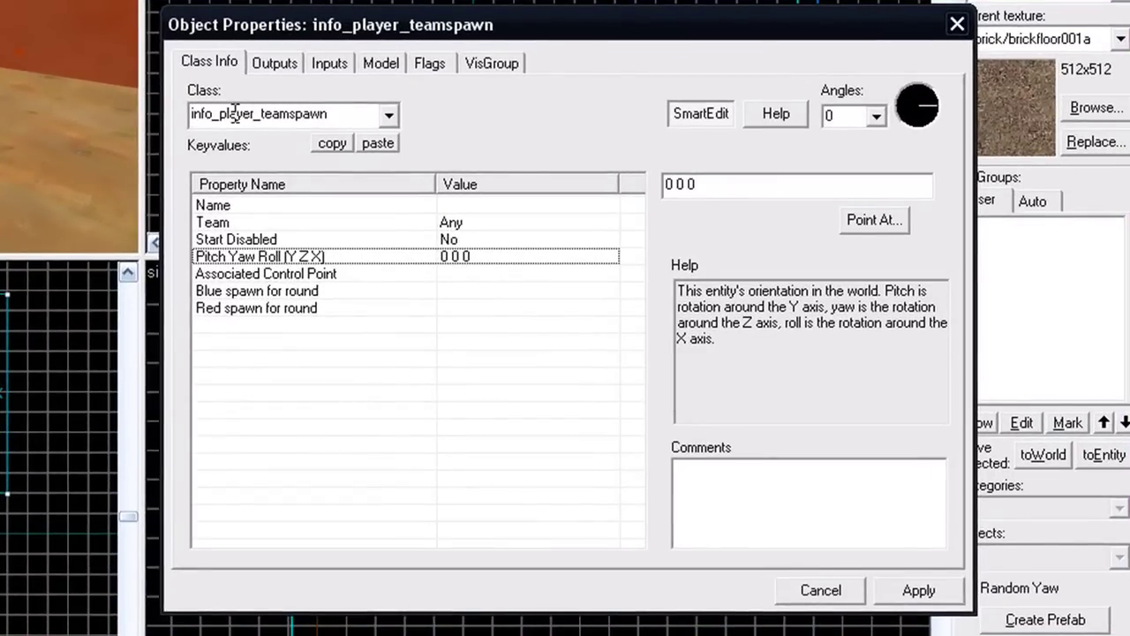
pyautogui.moveTo(349, 112); pyautogui.dragTo(182, 110)
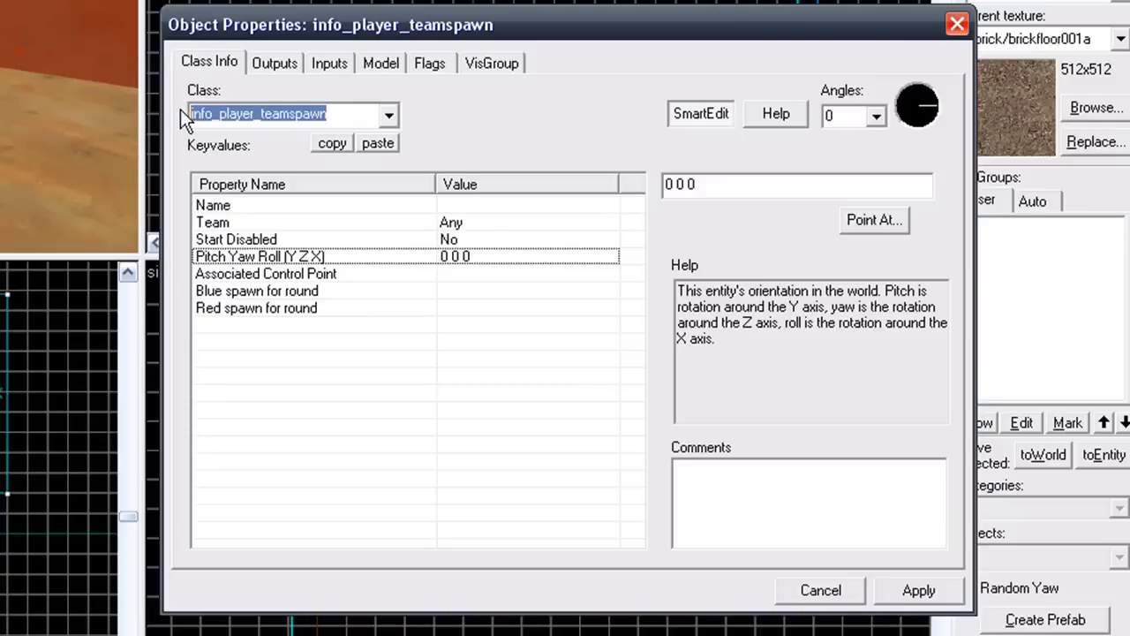
pyautogui.scroll(-1, 323, 111)
pyautogui.scroll(1, 324, 110)
pyautogui.moveTo(345, 109); pyautogui.dragTo(149, 116)
pyautogui.click(148, 116)
pyautogui.click(331, 111)
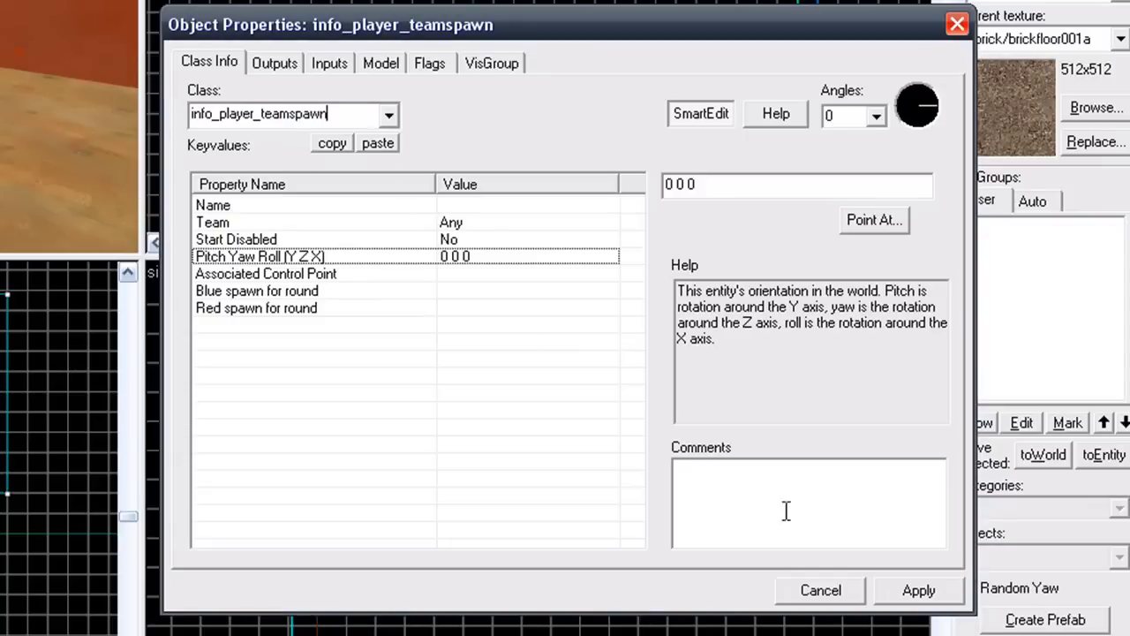
pyautogui.click(899, 586)
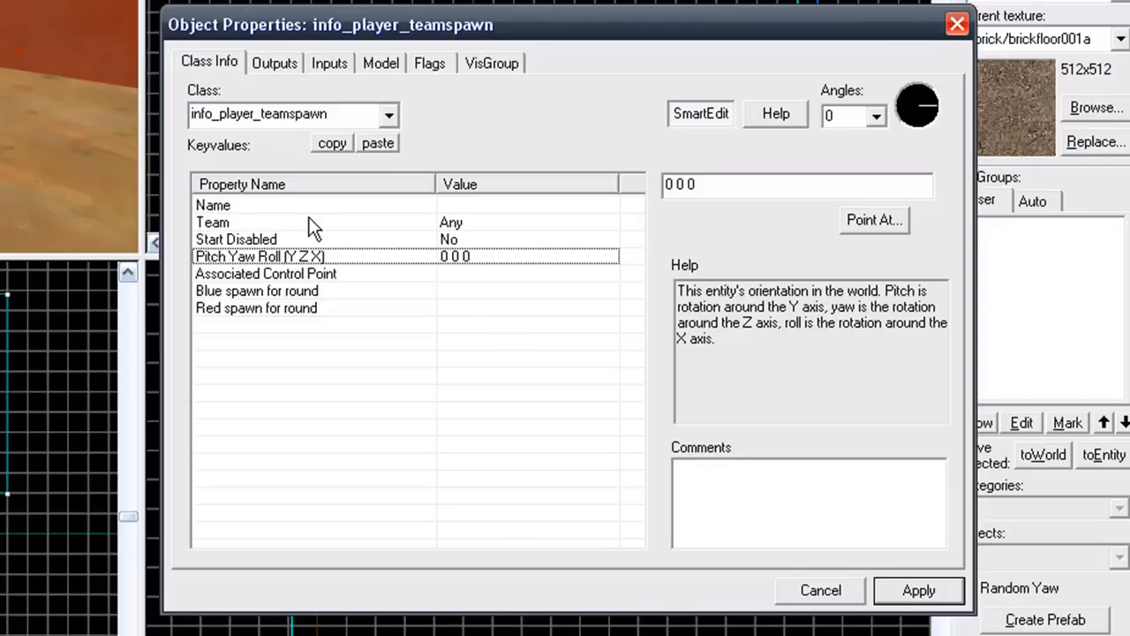
# Step: Set the spawn entity's Team property to Red, apply it and close the properties
pyautogui.click(2, 55)
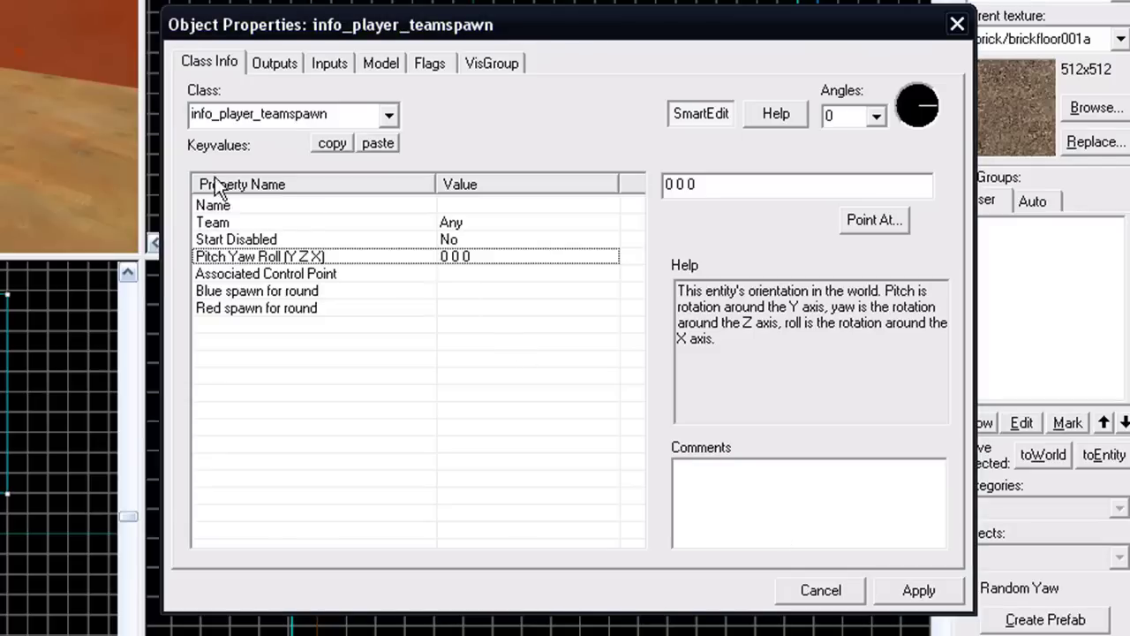
pyautogui.click(234, 243)
pyautogui.click(234, 221)
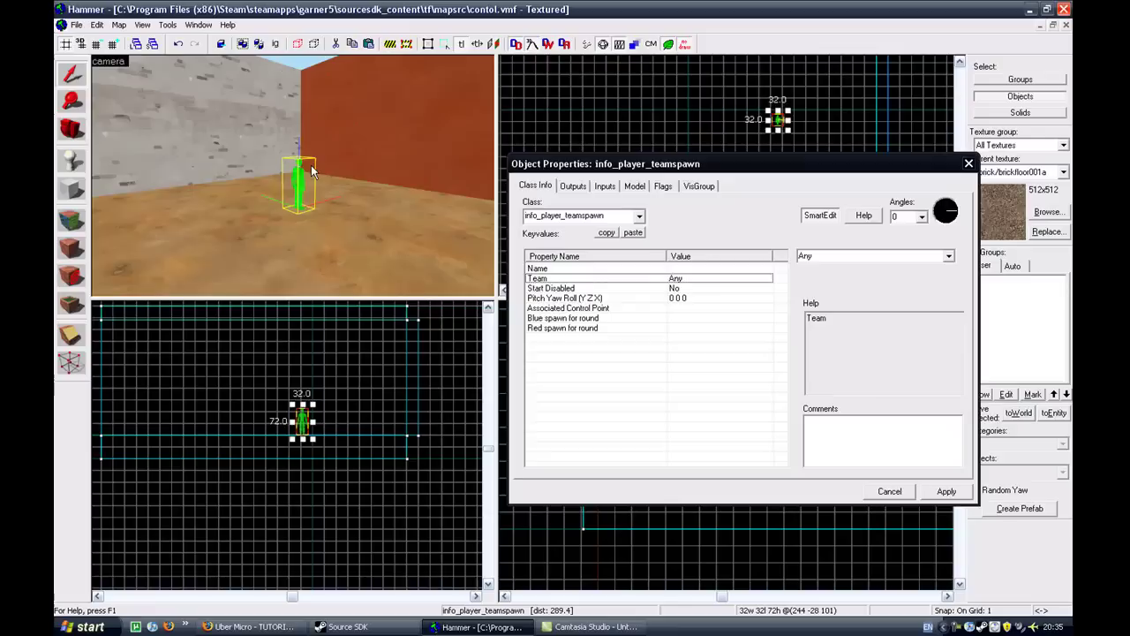
pyautogui.press('d')
pyautogui.press('a')
pyautogui.press('d')
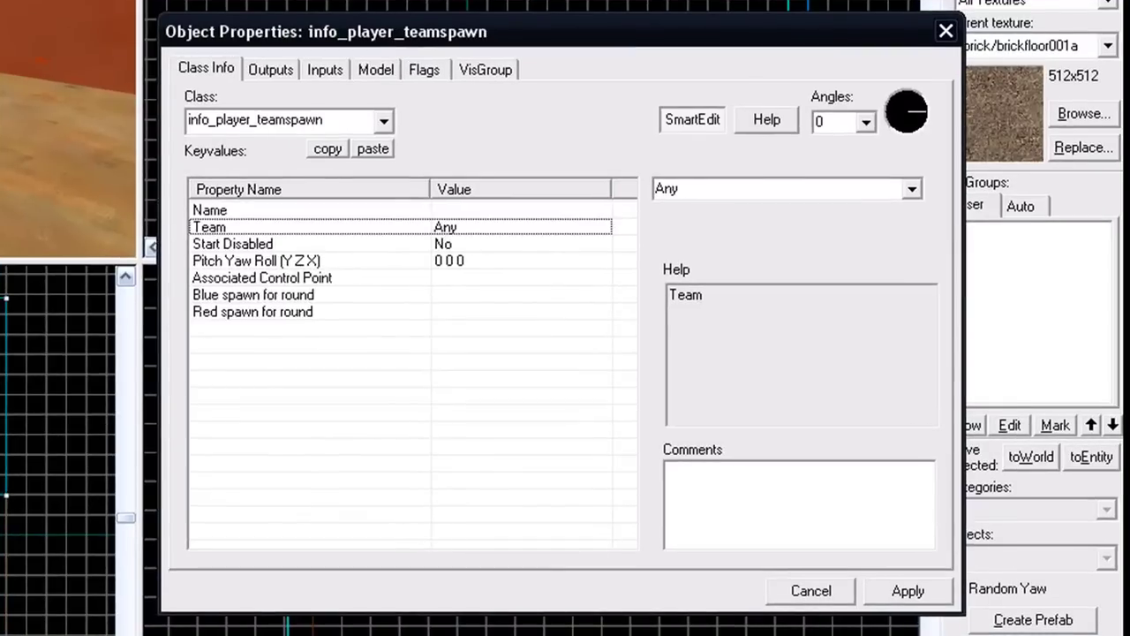
pyautogui.click(910, 192)
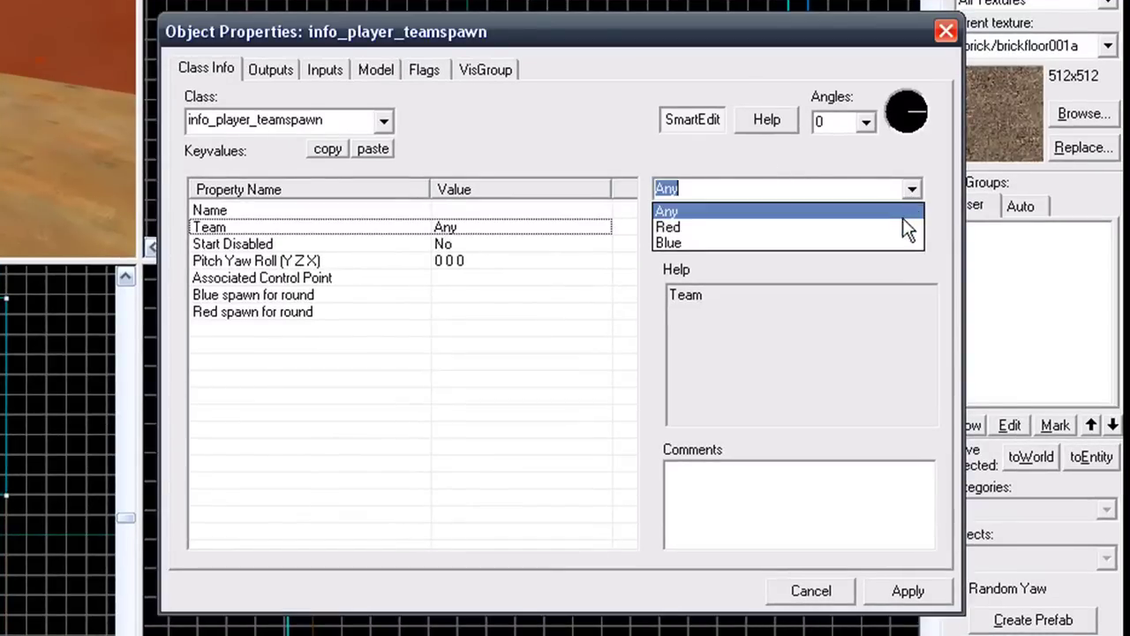
pyautogui.click(899, 224)
pyautogui.click(907, 590)
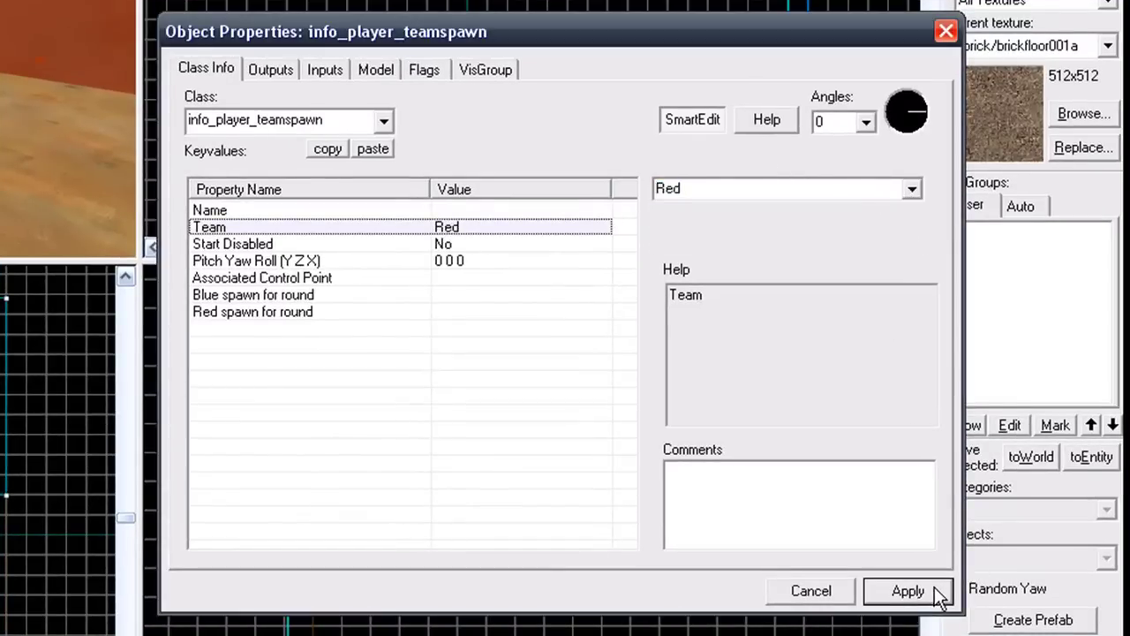
pyautogui.click(807, 589)
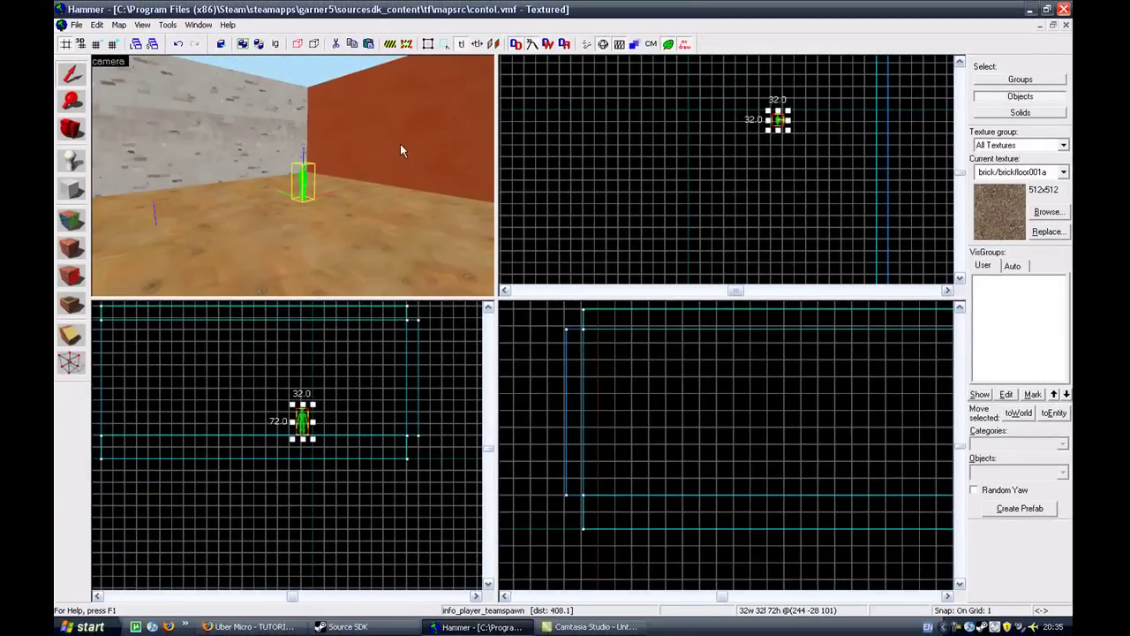
# Step: Copy the selected red team spawn entity
pyautogui.press('z')
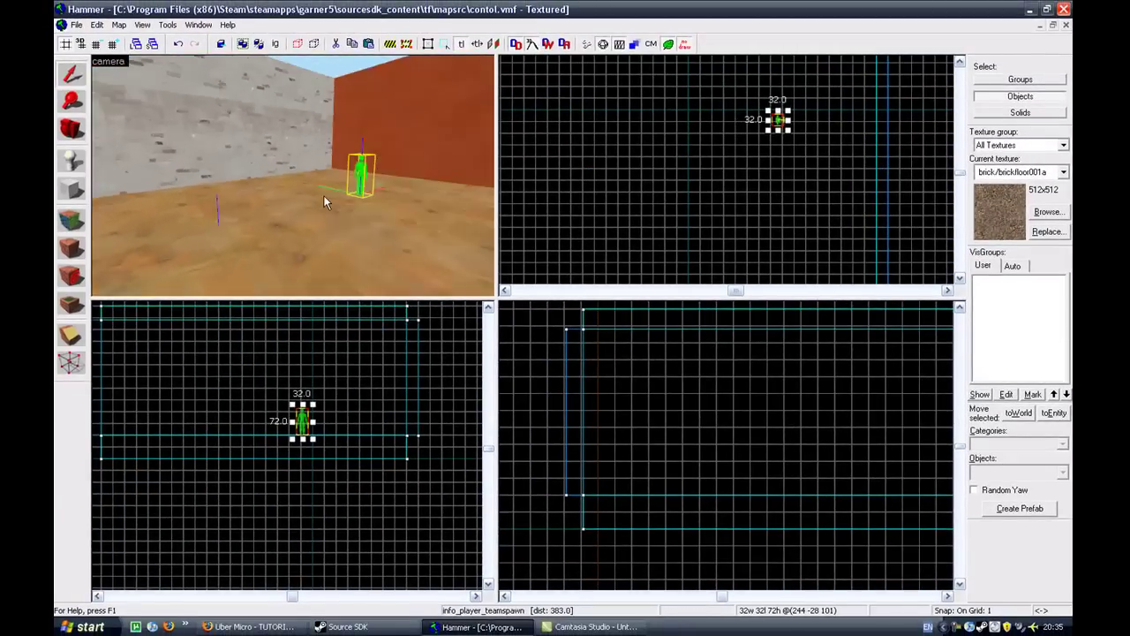
pyautogui.press('s')
pyautogui.press('w')
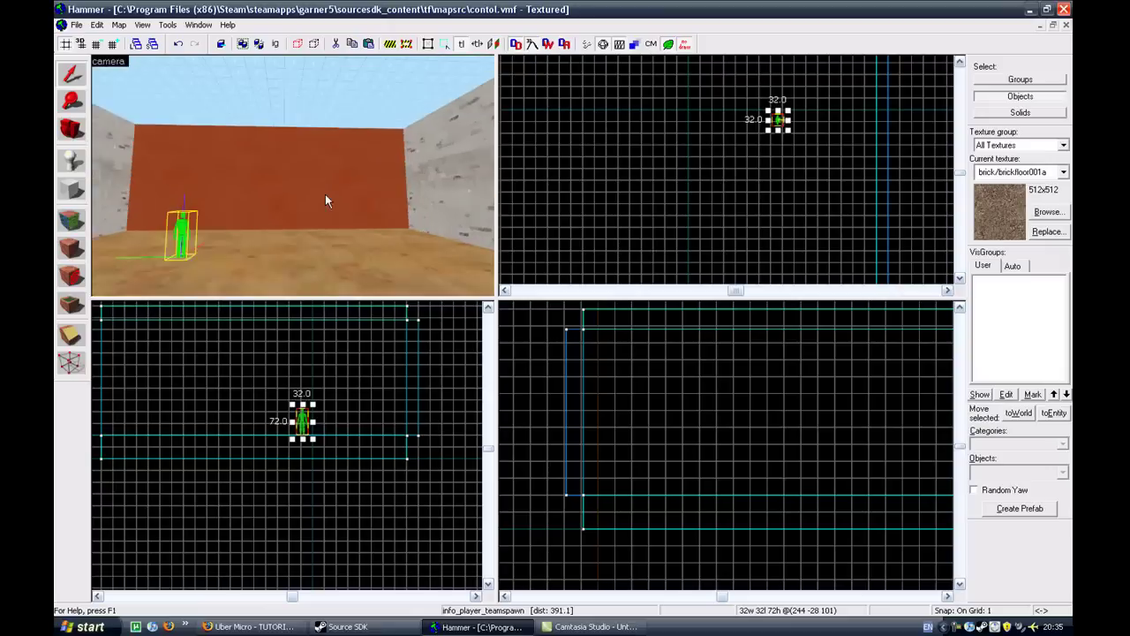
pyautogui.press('s')
pyautogui.press('w')
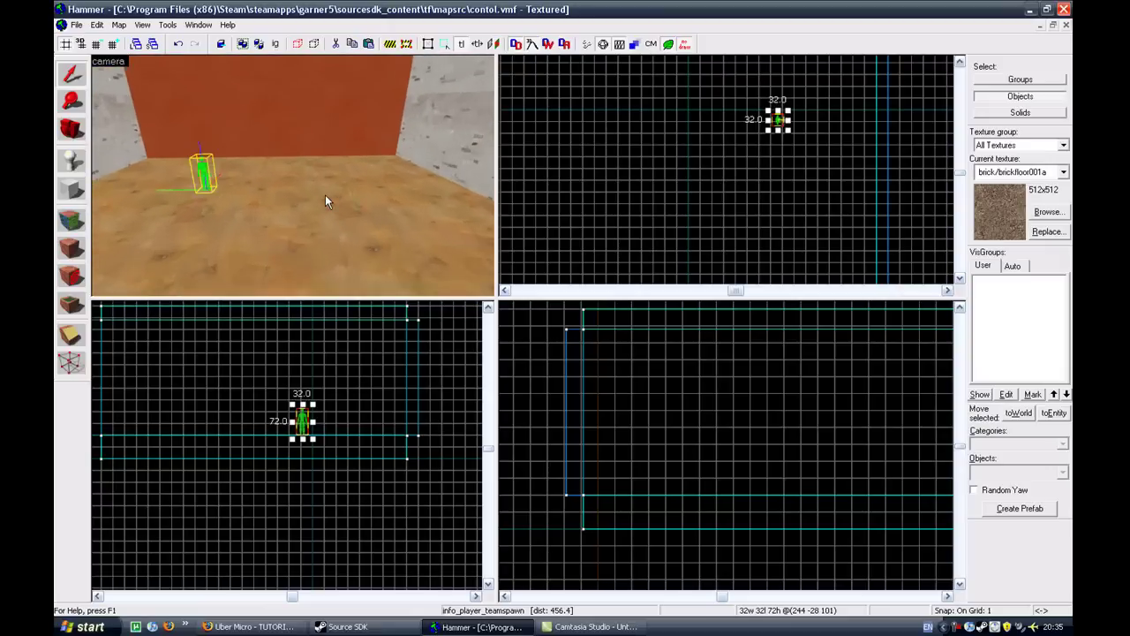
pyautogui.press('z')
pyautogui.rightClick(777, 116)
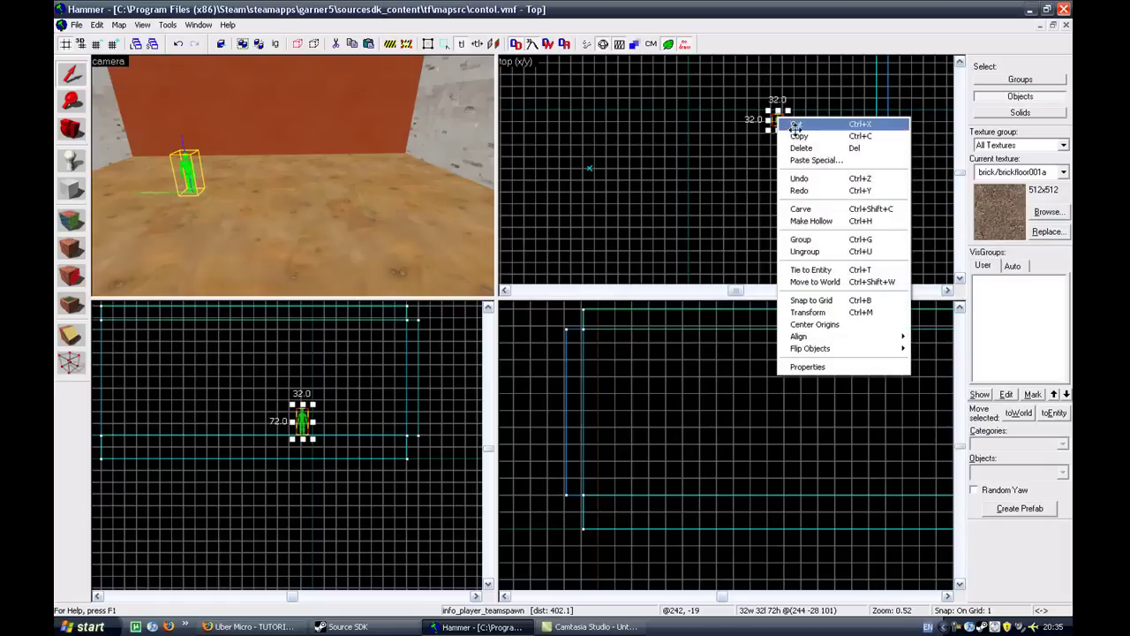
pyautogui.click(792, 137)
# Step: Examine the red spawn's placement and the room from the red wall to the blue wall in the 3D view
pyautogui.press('Left')
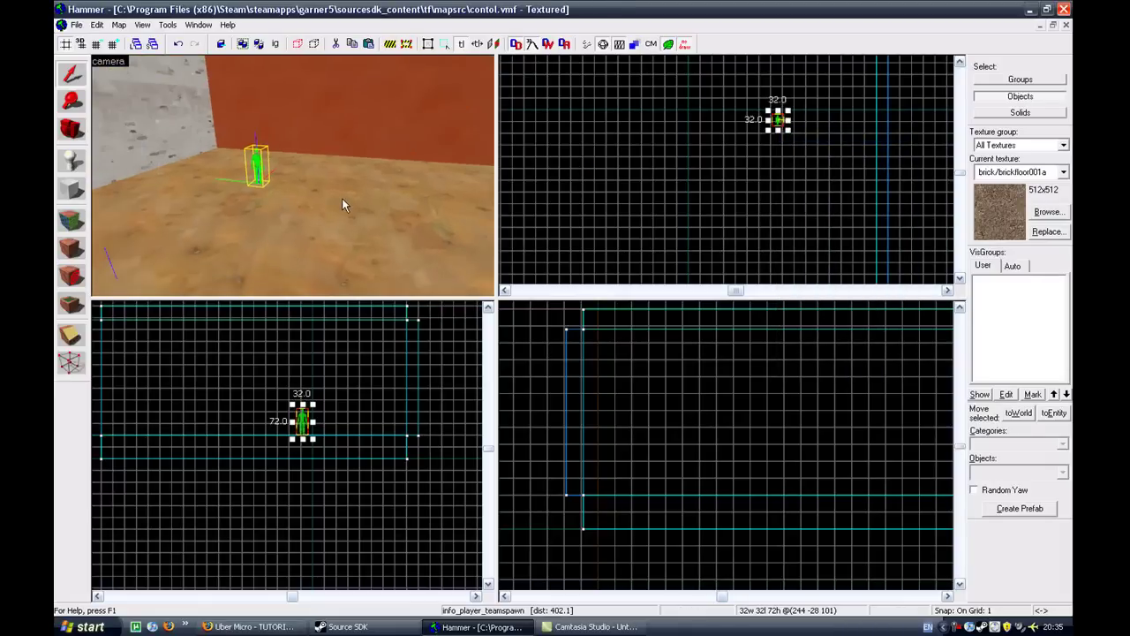
pyautogui.press('Right')
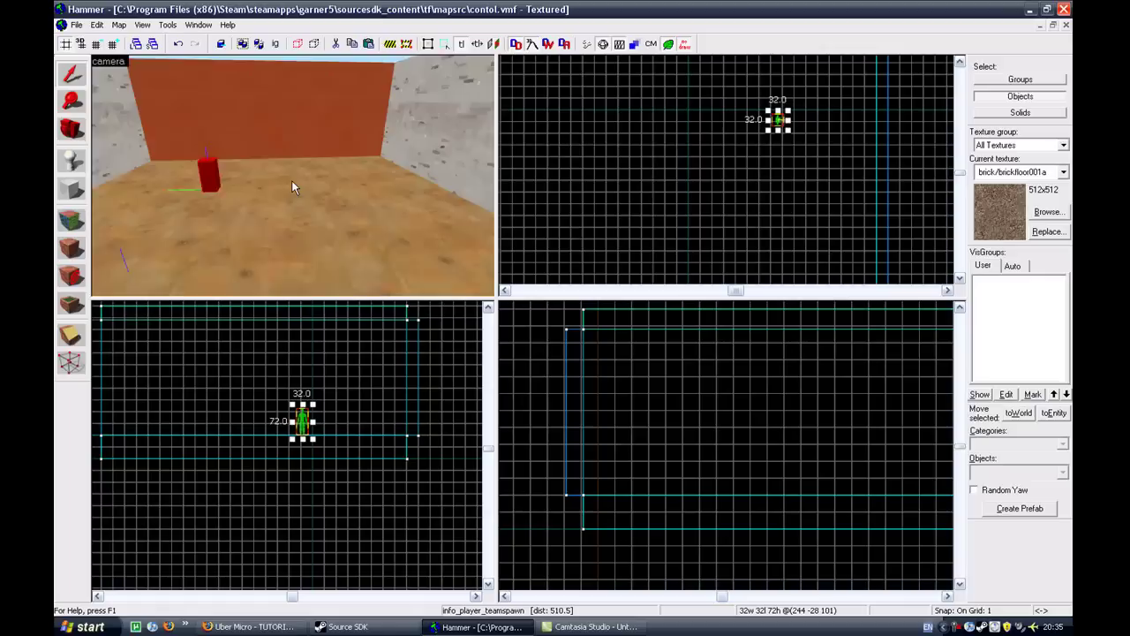
pyautogui.press('Left')
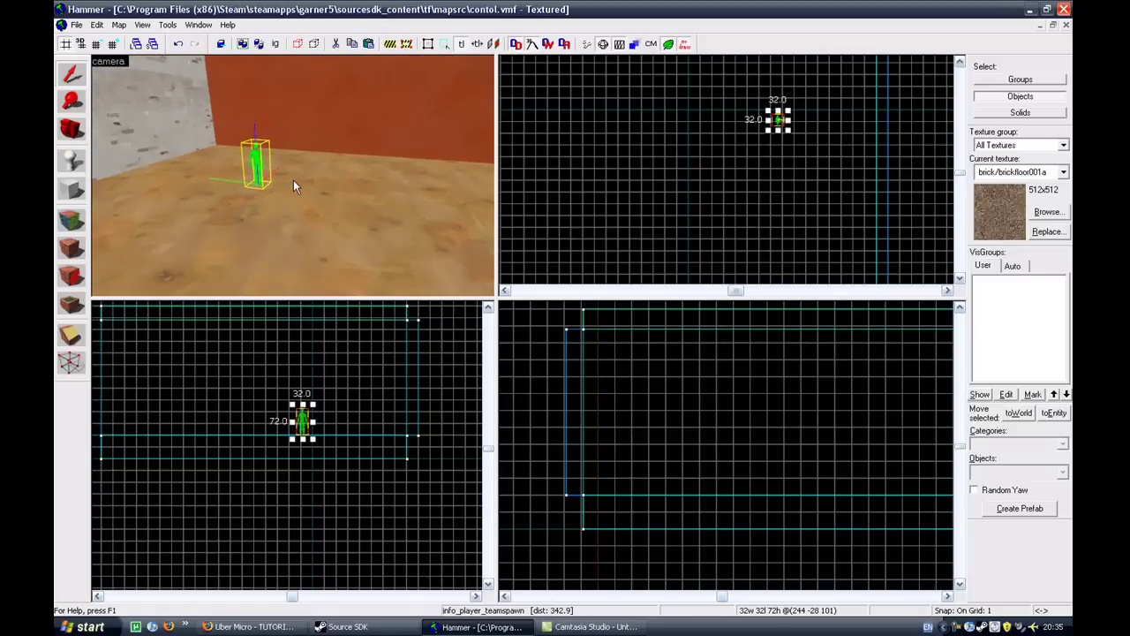
pyautogui.press('Left')
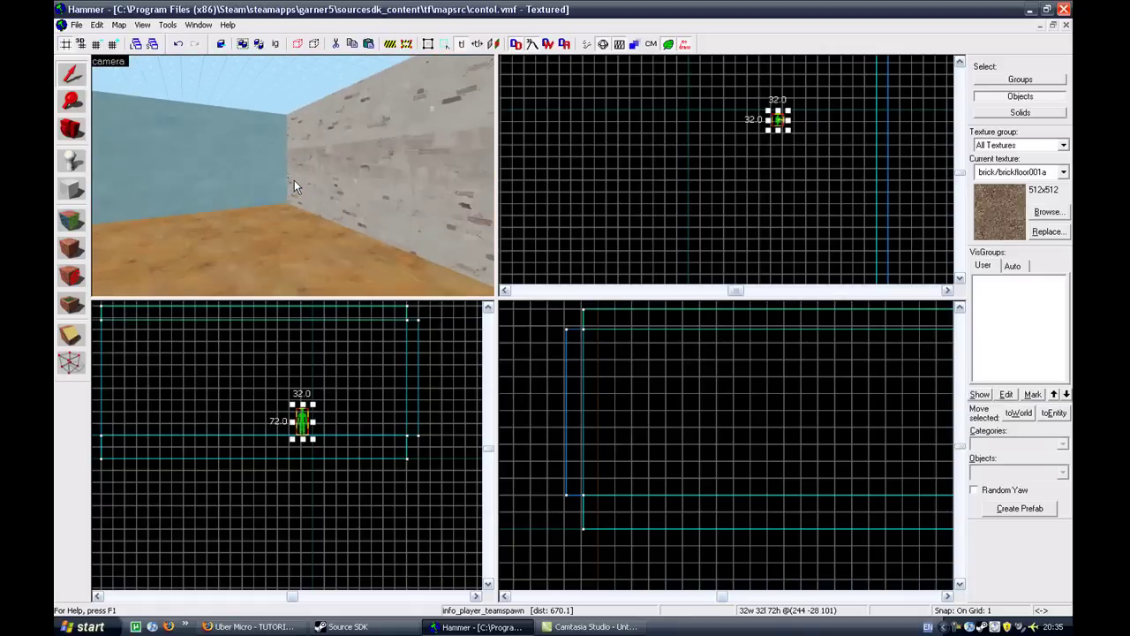
pyautogui.press('Right')
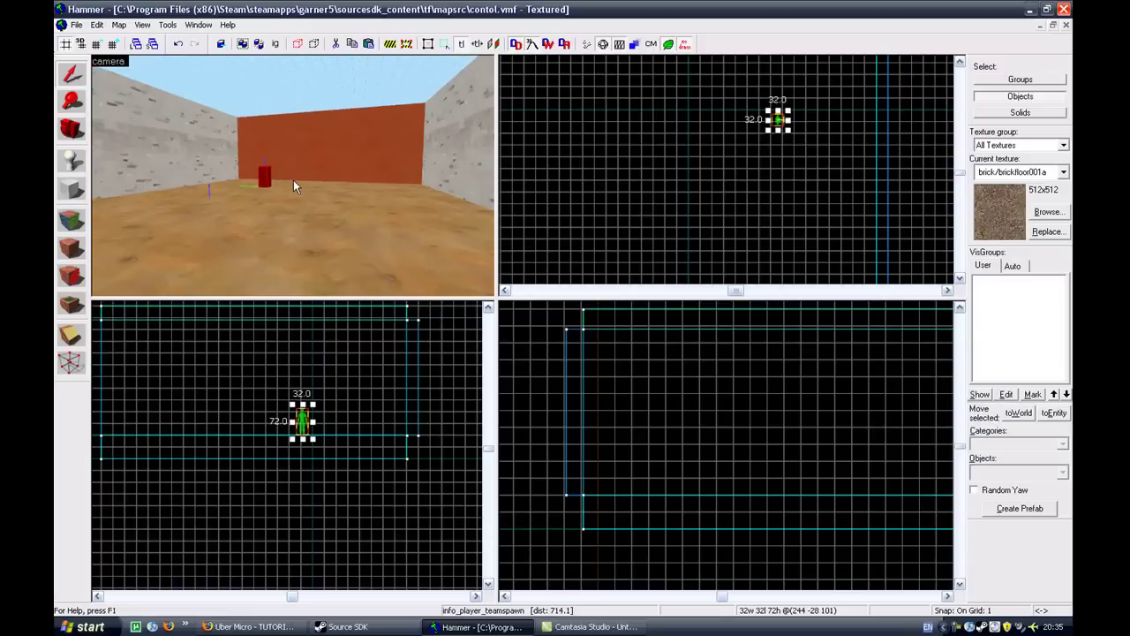
pyautogui.press('Left')
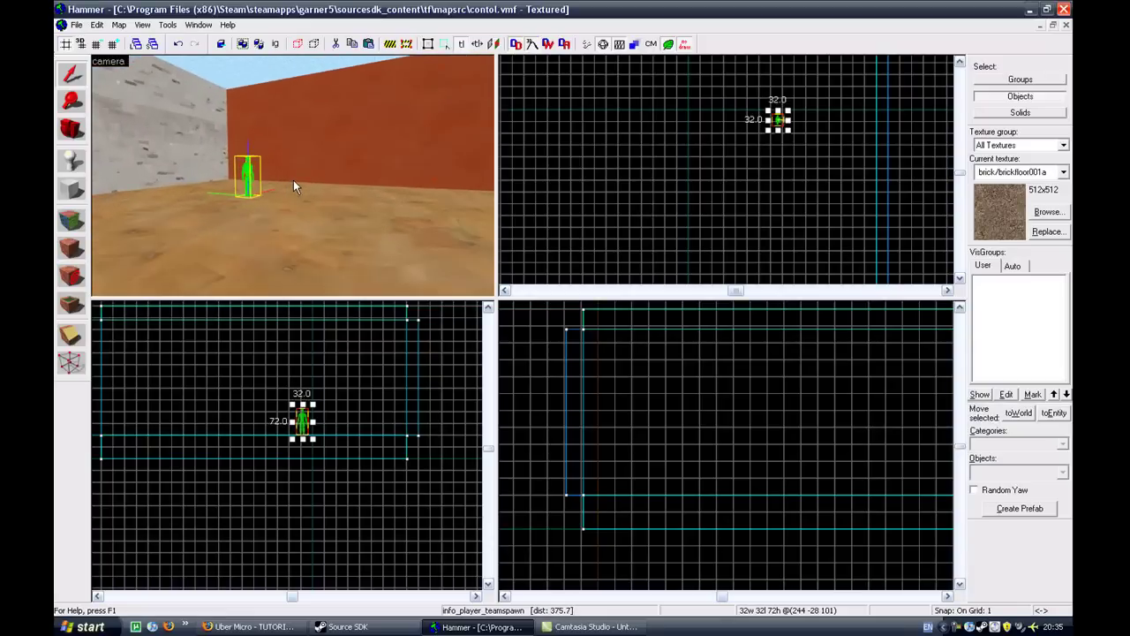
pyautogui.press('Left')
pyautogui.press('Right')
pyautogui.scroll(4, 295, 180)
pyautogui.scroll(-6, 295, 180)
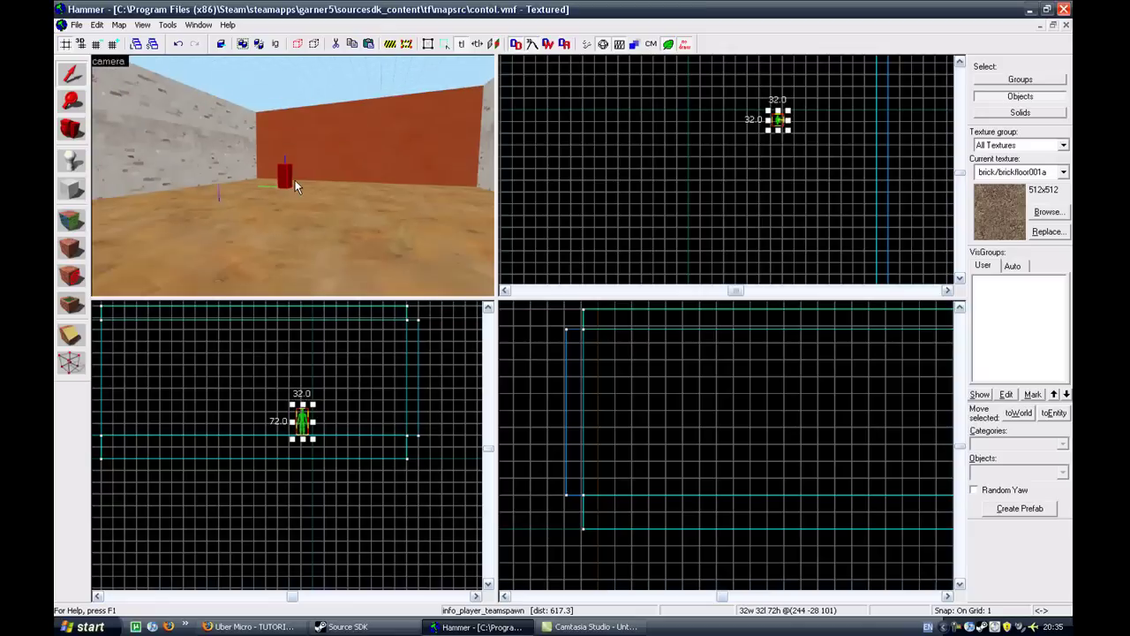
pyautogui.press('Right')
pyautogui.press('w')
pyautogui.press('Left')
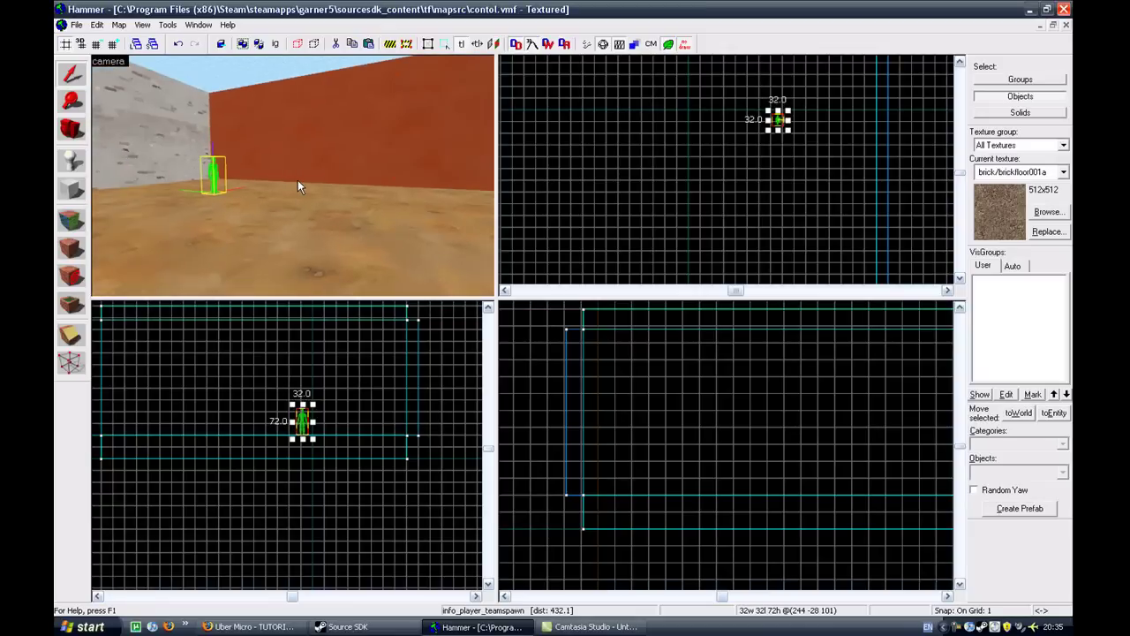
pyautogui.press('Up')
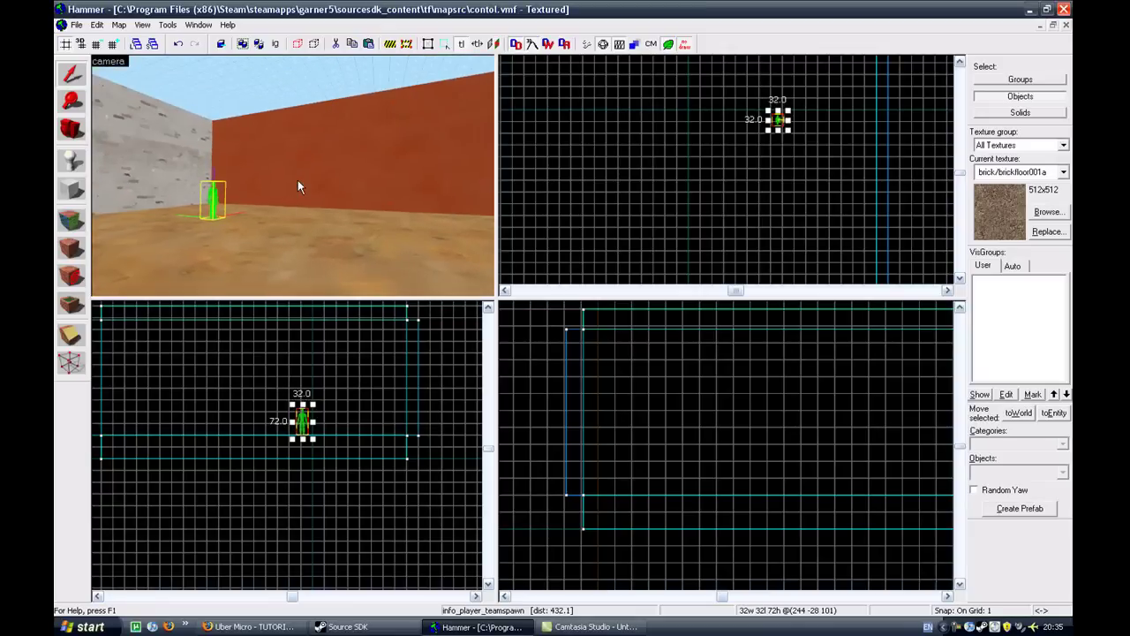
pyautogui.press('Left')
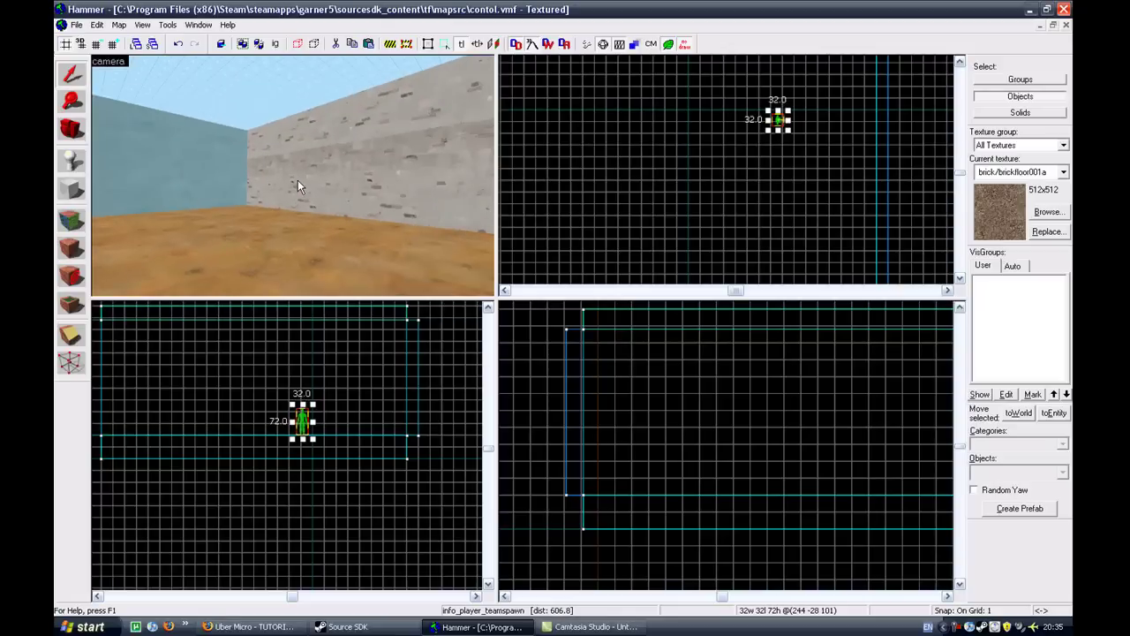
pyautogui.press('Right')
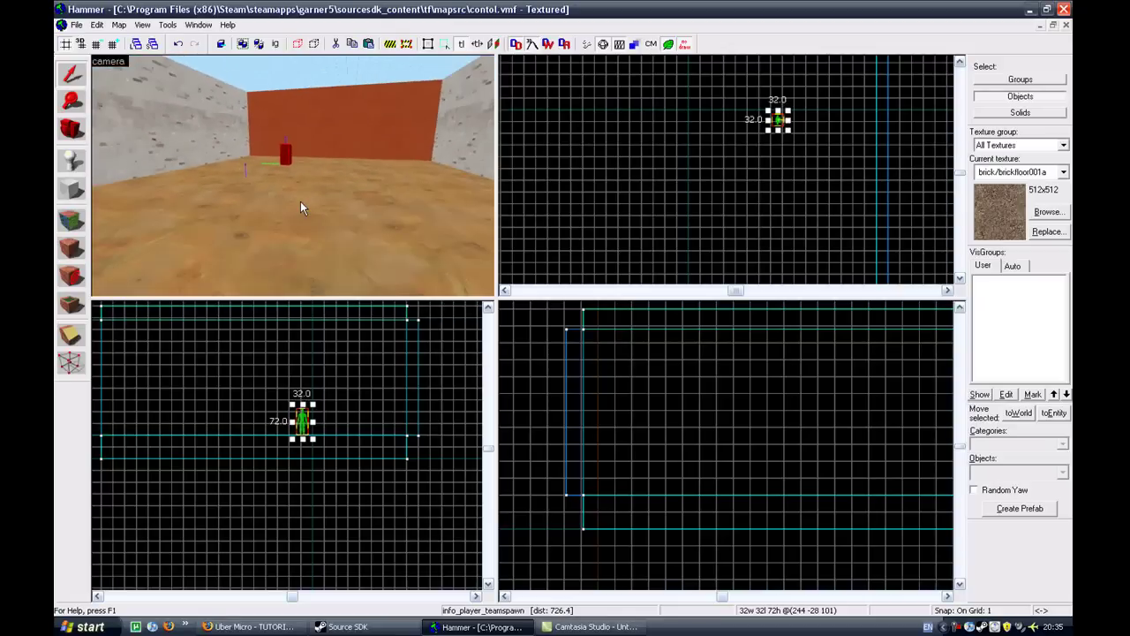
pyautogui.press('Up')
pyautogui.press('Right')
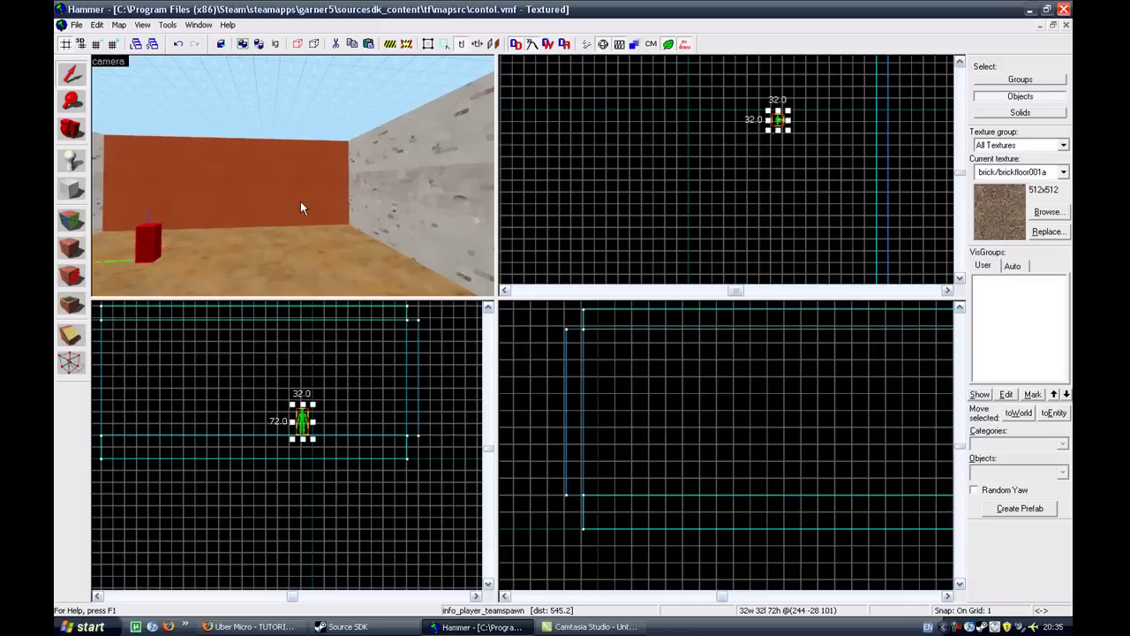
pyautogui.press('s')
pyautogui.press('Down')
pyautogui.press('Left')
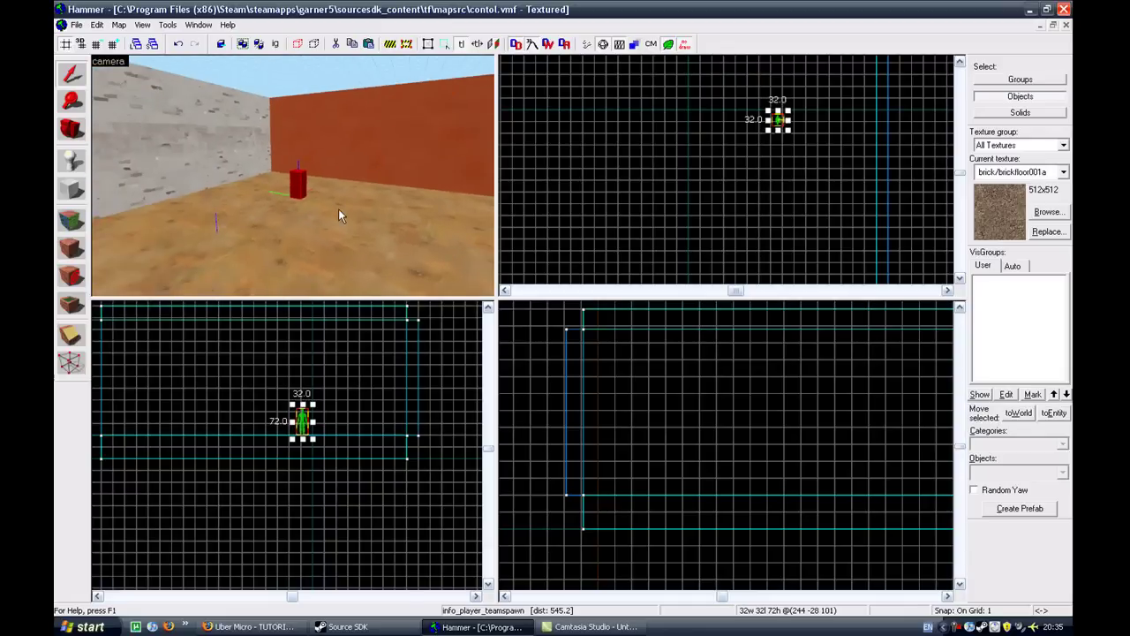
pyautogui.press('w')
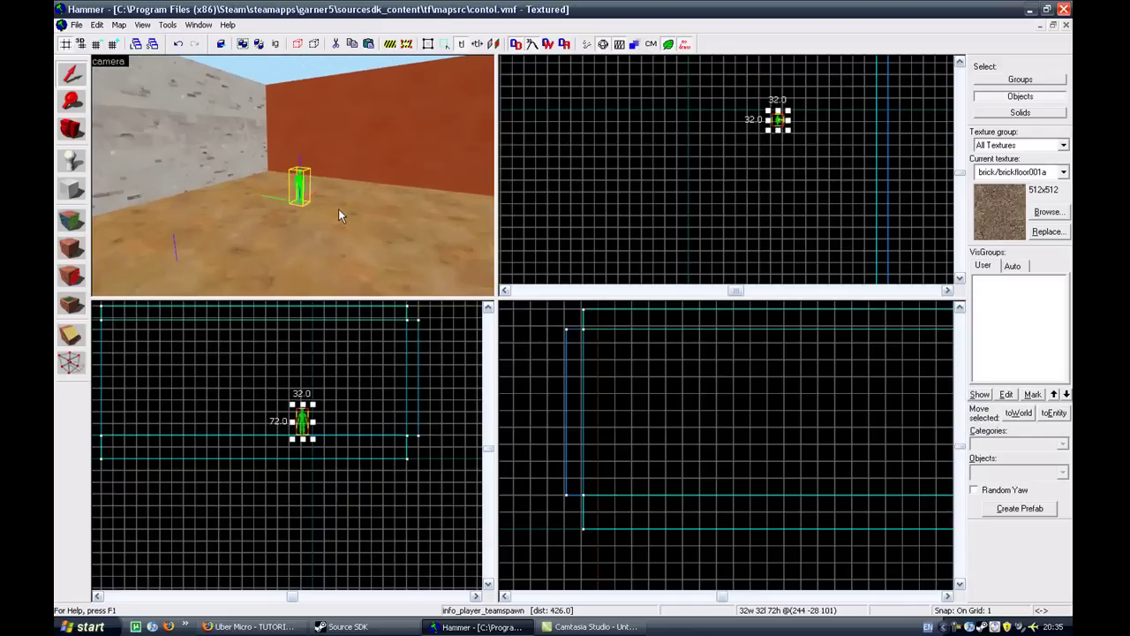
pyautogui.press('Right')
pyautogui.press('s')
pyautogui.press('Right')
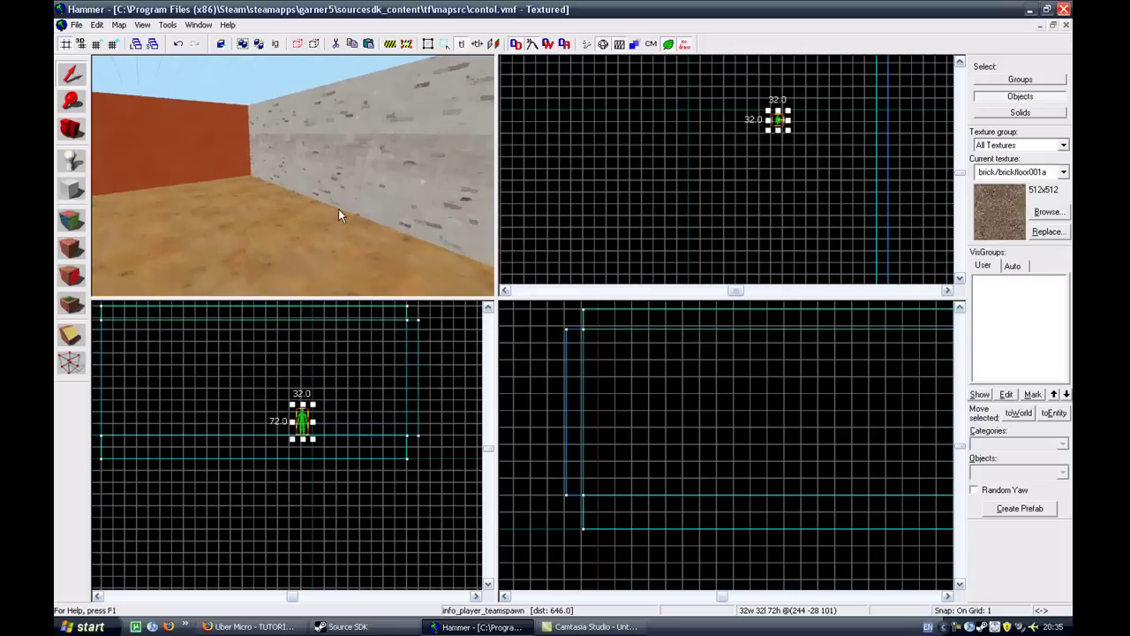
# Step: Place nine more info_player_teamspawn entities spread across the floor in front of the red wall
pyautogui.press('Left')
pyautogui.press('Right')
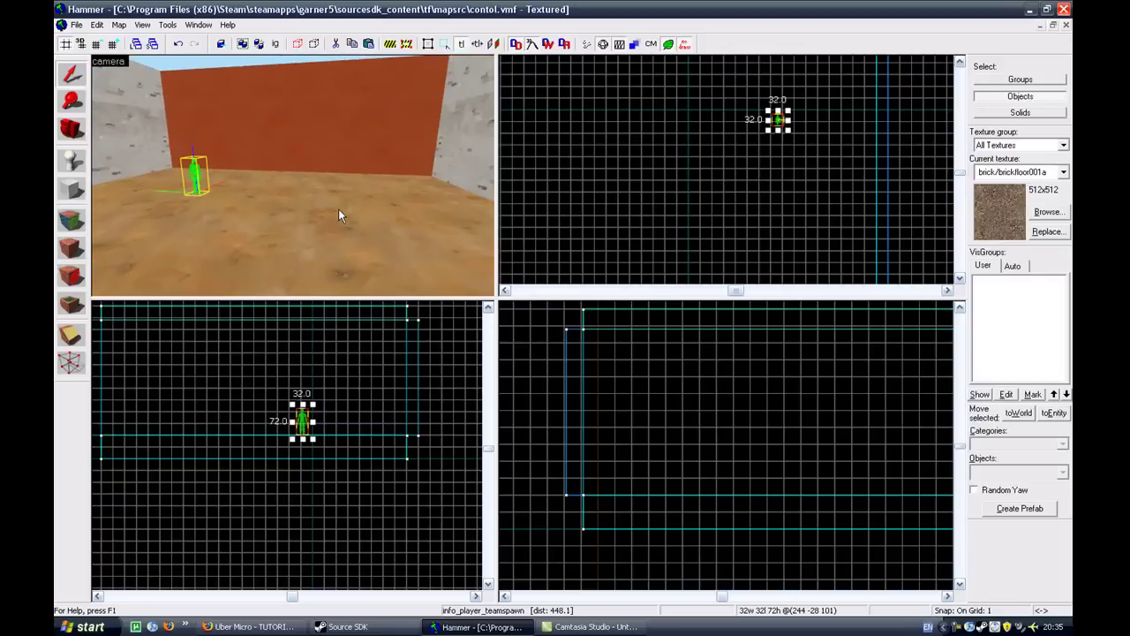
pyautogui.press('Down')
pyautogui.press('Left')
pyautogui.press('Right')
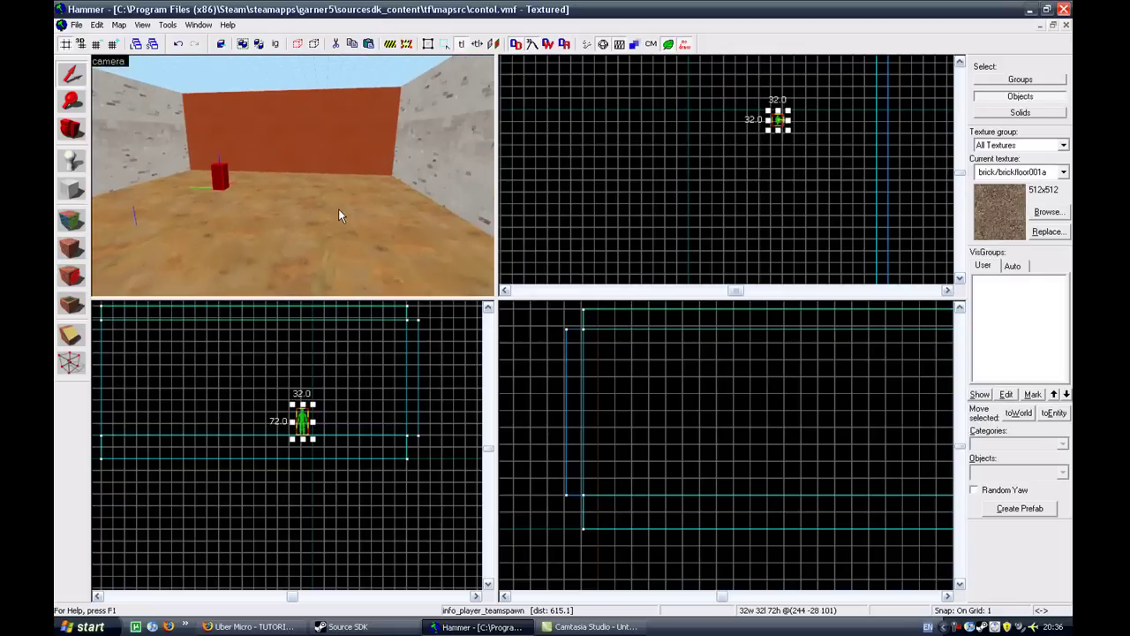
pyautogui.press('Up')
pyautogui.press('Left')
pyautogui.press('Left')
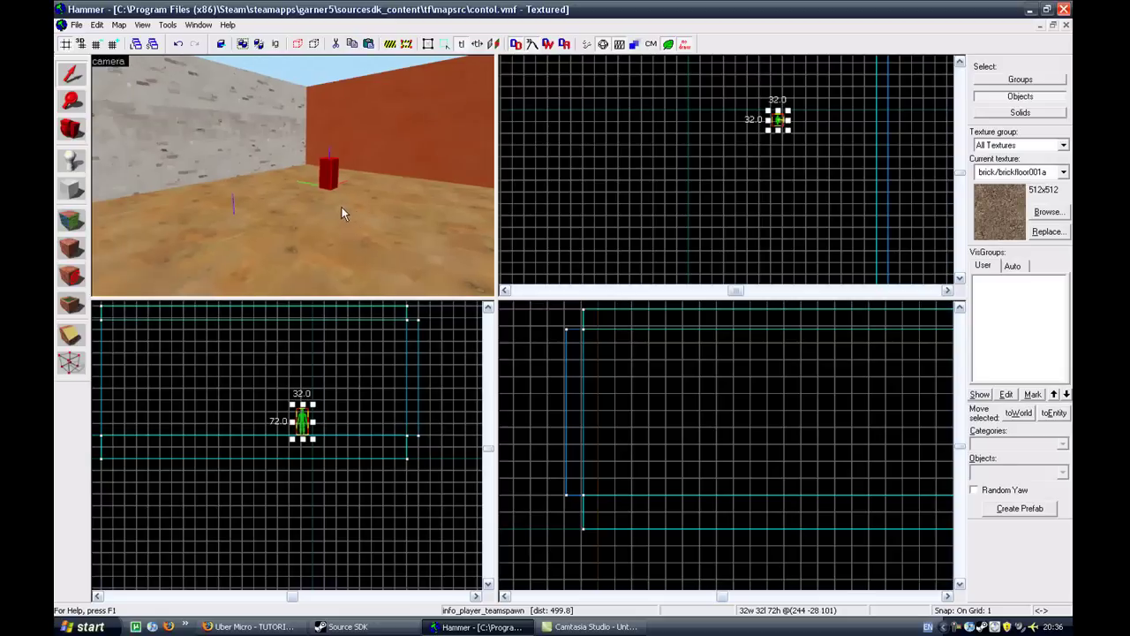
pyautogui.press('Right')
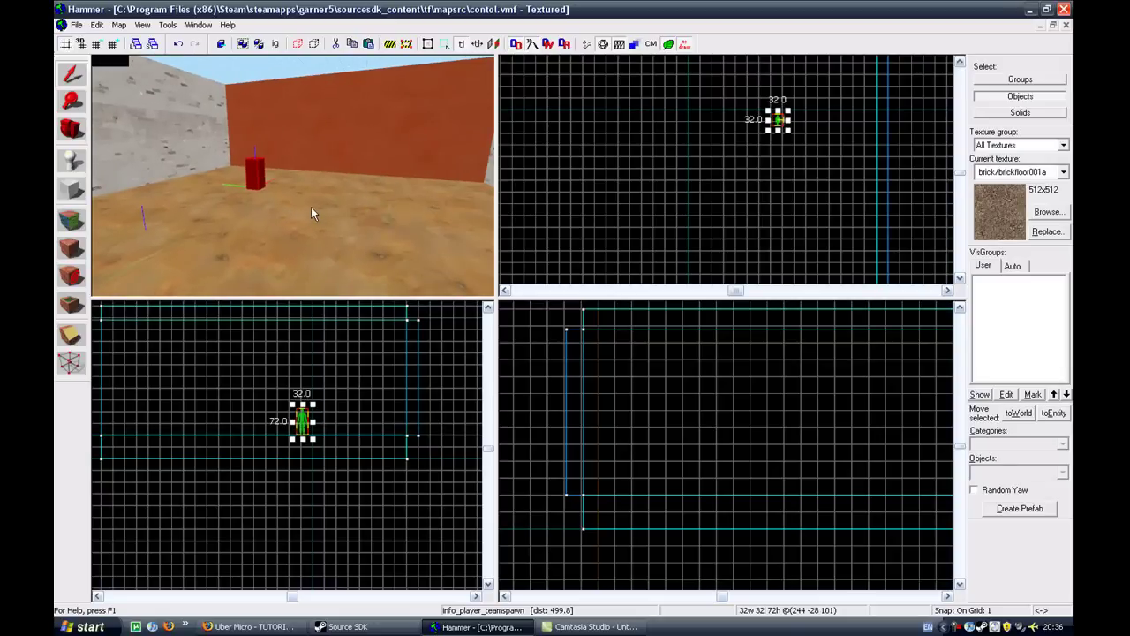
pyautogui.click(311, 207)
pyautogui.click(366, 209)
pyautogui.click(277, 234)
pyautogui.click(214, 198)
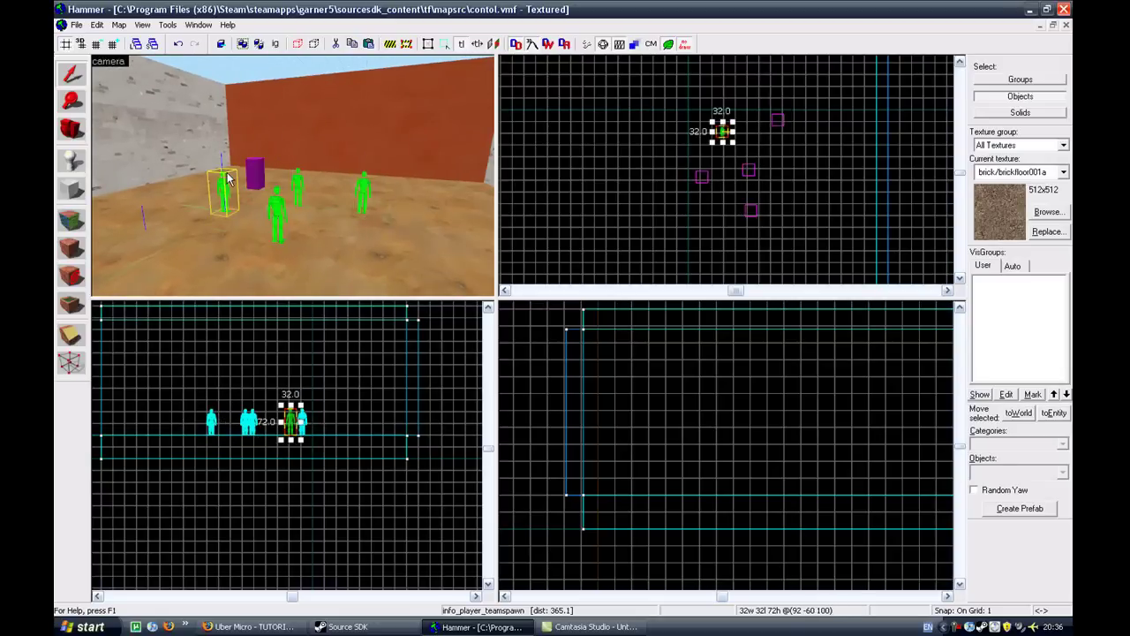
pyautogui.click(238, 176)
pyautogui.click(406, 203)
pyautogui.click(448, 220)
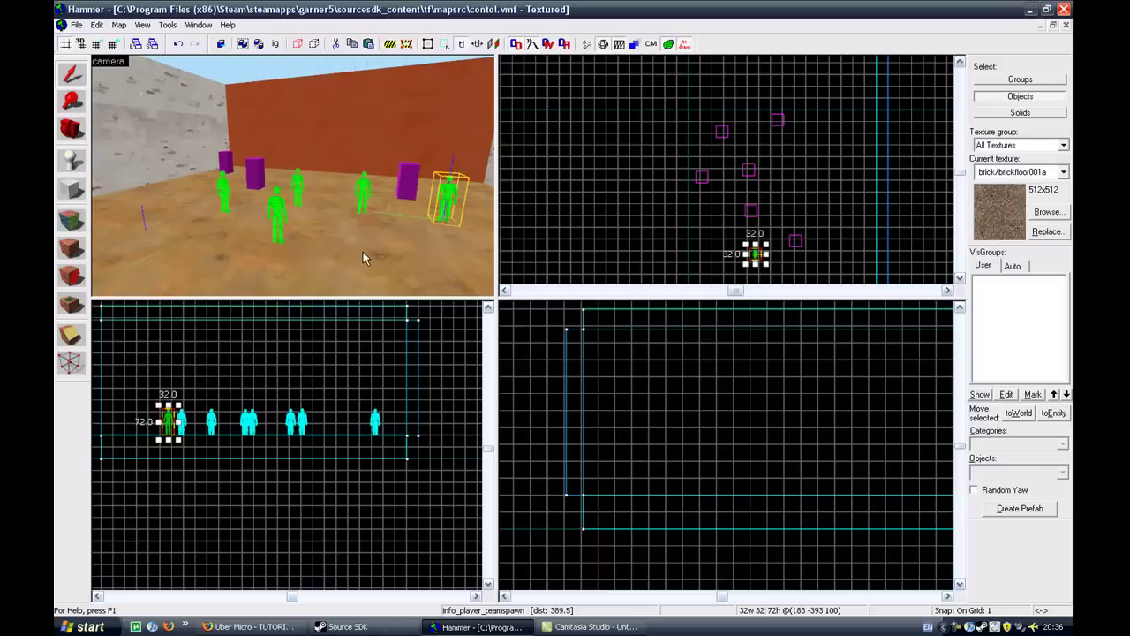
pyautogui.click(363, 252)
pyautogui.click(432, 256)
# Step: Place an info_player_teamspawn entity on the floor in front of the blue wall
pyautogui.scroll(-5, 386, 229)
pyautogui.scroll(6, 391, 230)
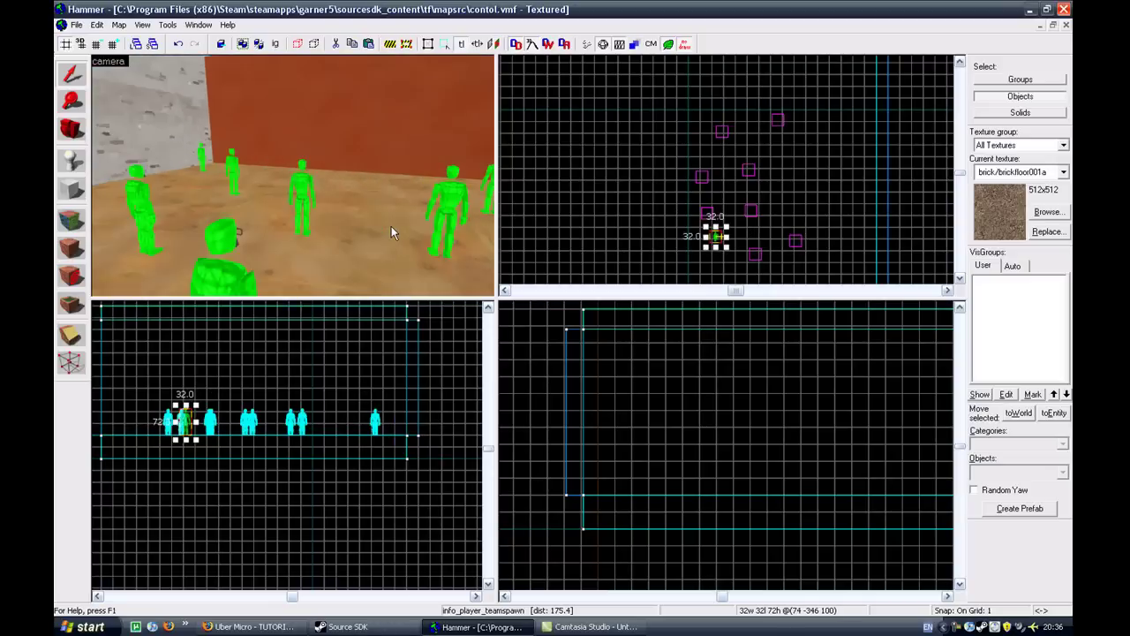
pyautogui.scroll(-3, 393, 231)
pyautogui.press('Right')
pyautogui.press('w')
pyautogui.press('Left')
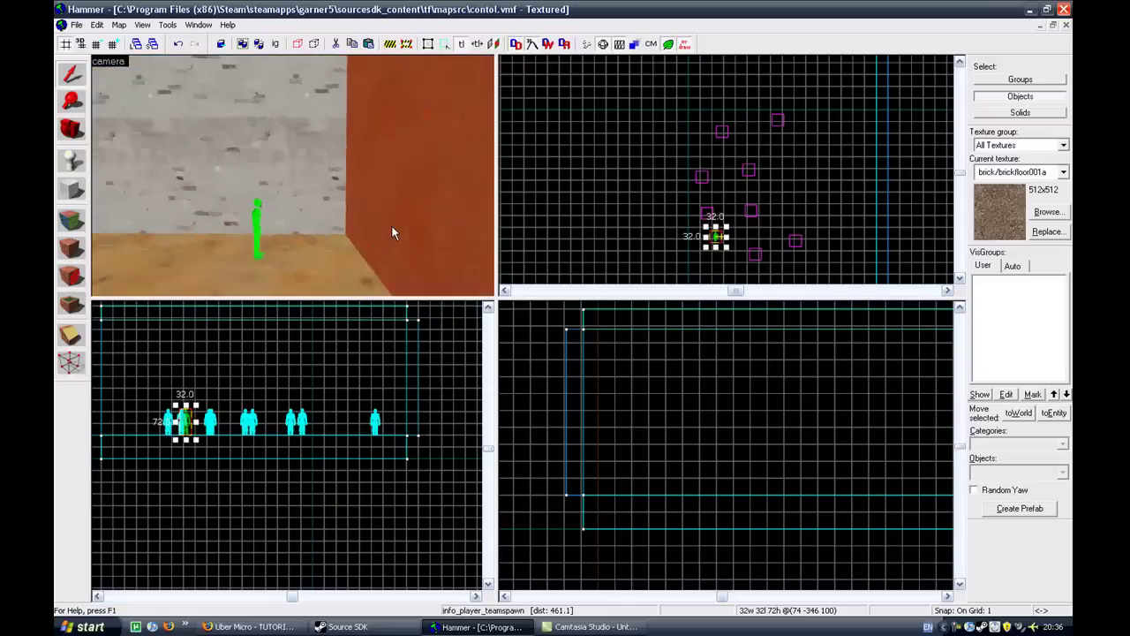
pyautogui.press('w')
pyautogui.press('Right')
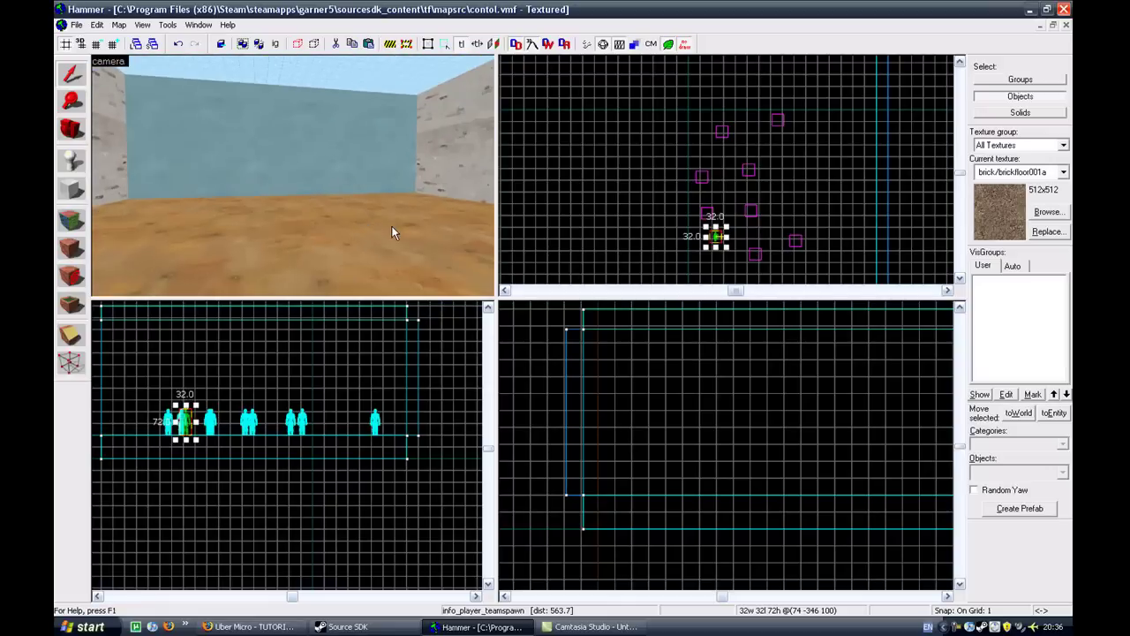
pyautogui.press('Up')
pyautogui.press('Down')
pyautogui.press('Up')
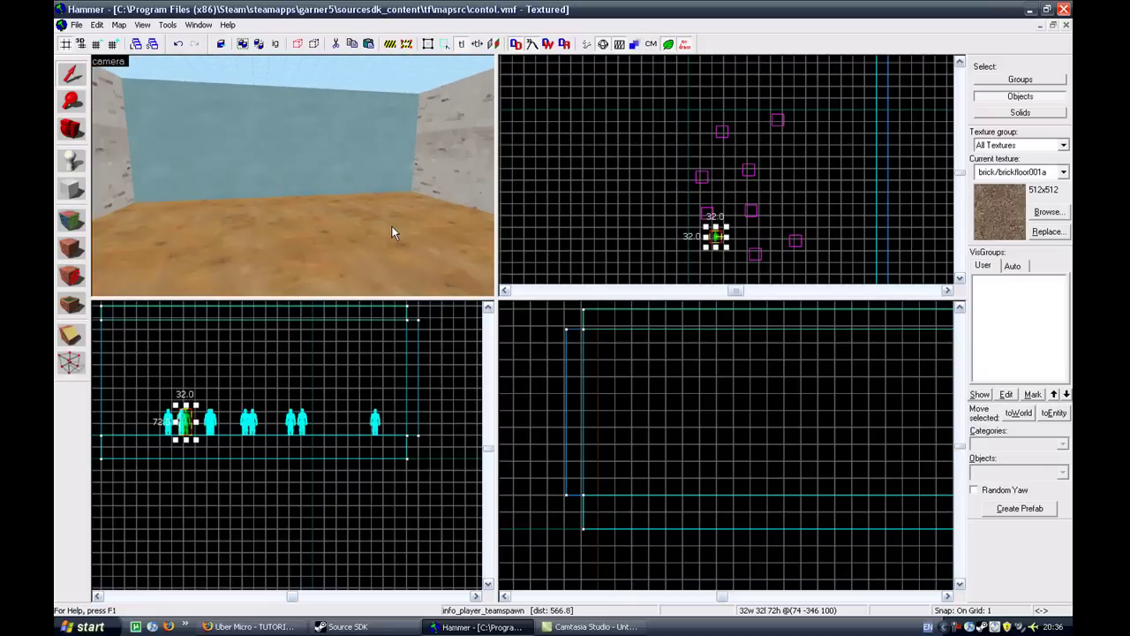
pyautogui.press('Down')
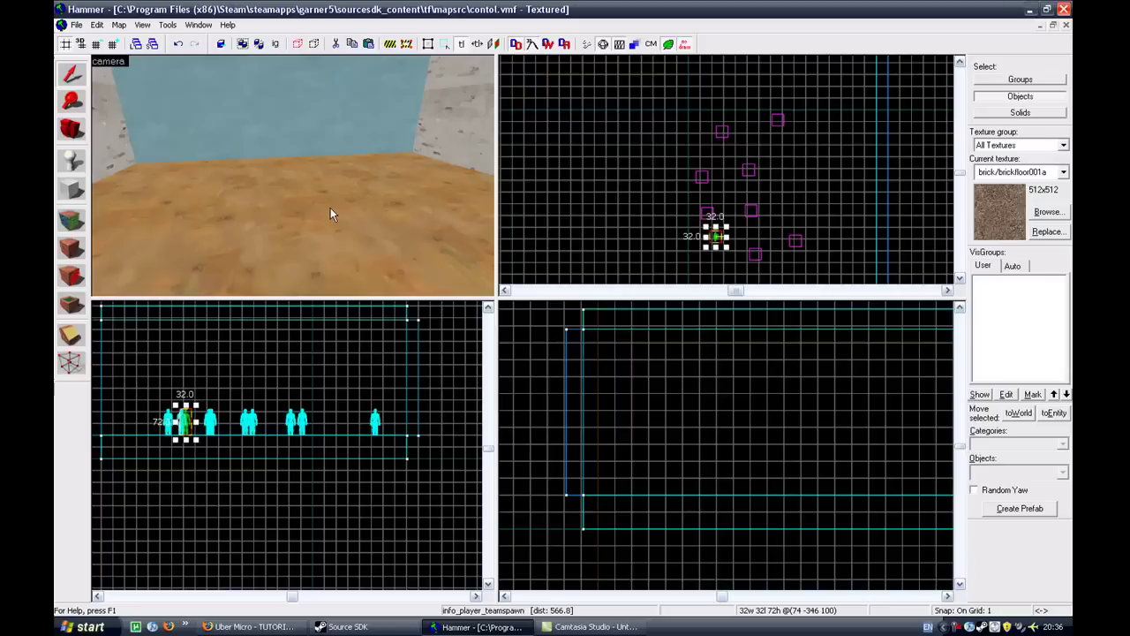
pyautogui.click(299, 187)
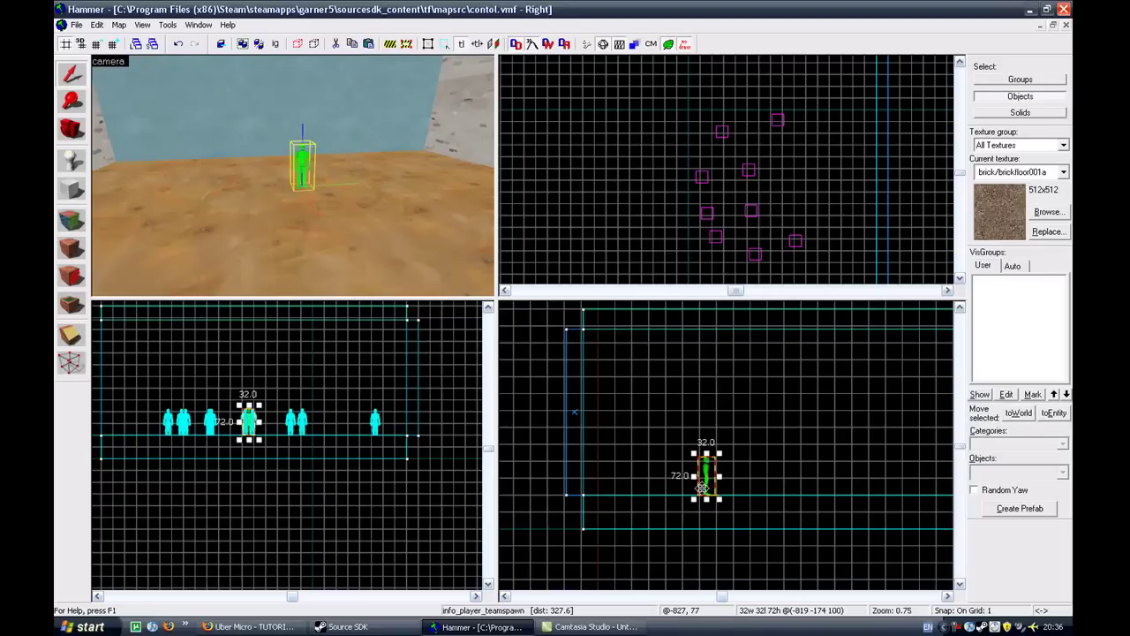
# Step: Set the Team property of the spawn by the blue wall to Blue, apply it and close the properties
pyautogui.scroll(1, 707, 479)
pyautogui.rightClick(707, 480)
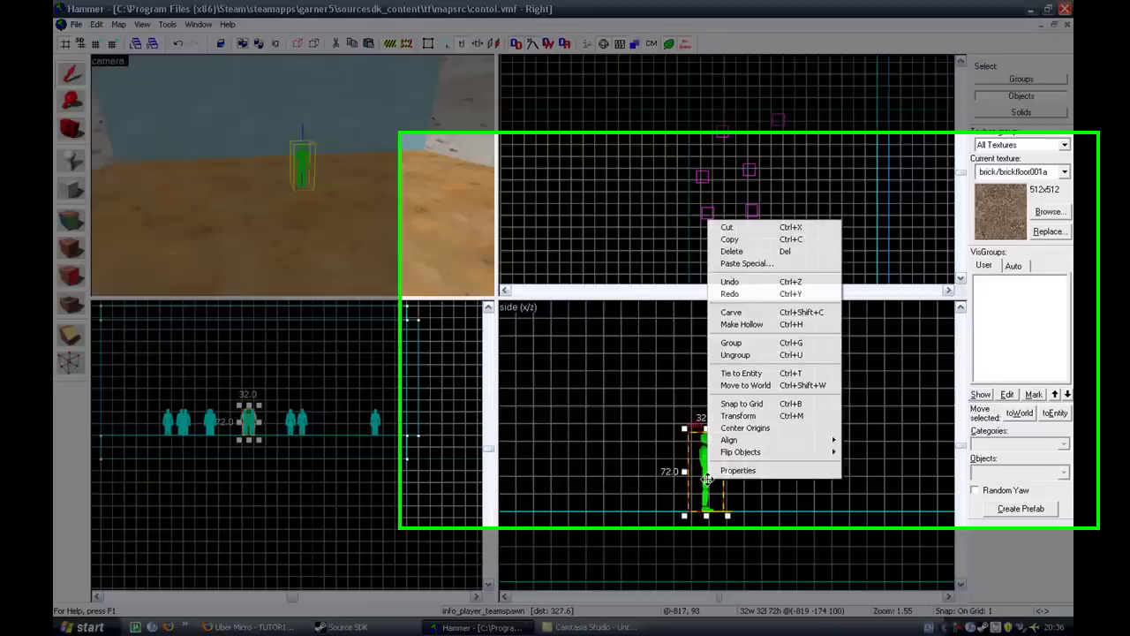
pyautogui.click(757, 471)
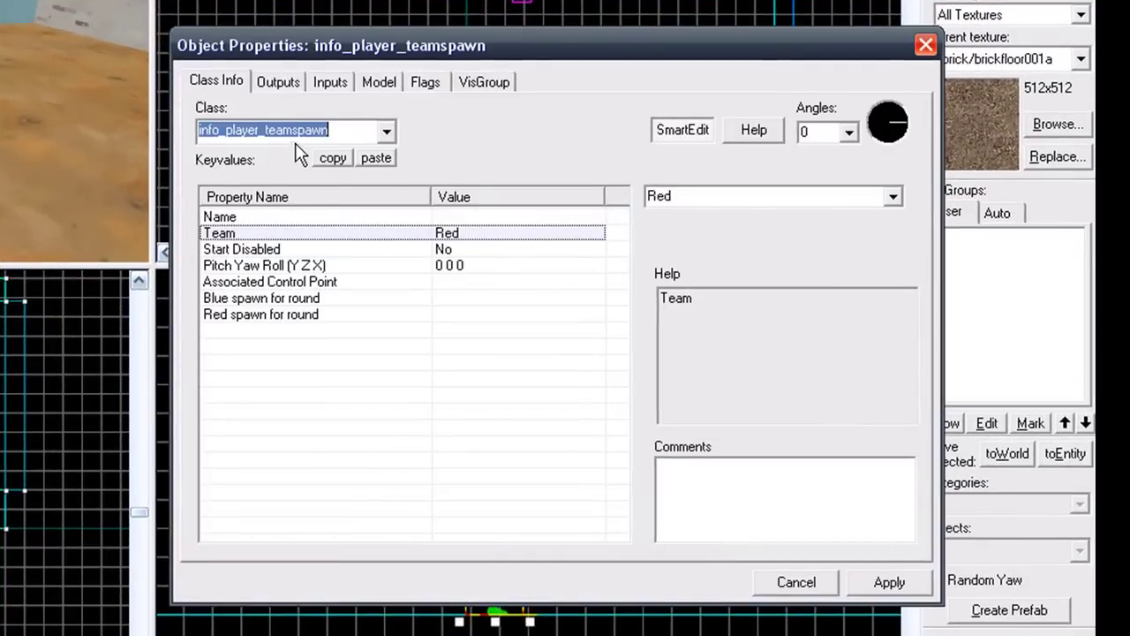
pyautogui.click(227, 235)
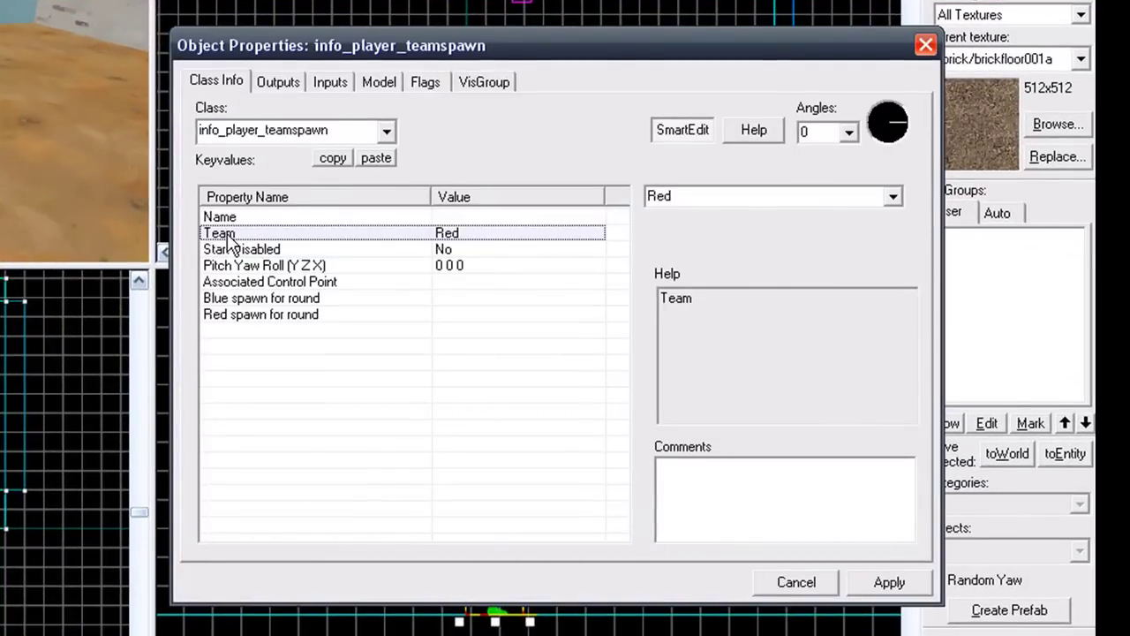
pyautogui.click(897, 197)
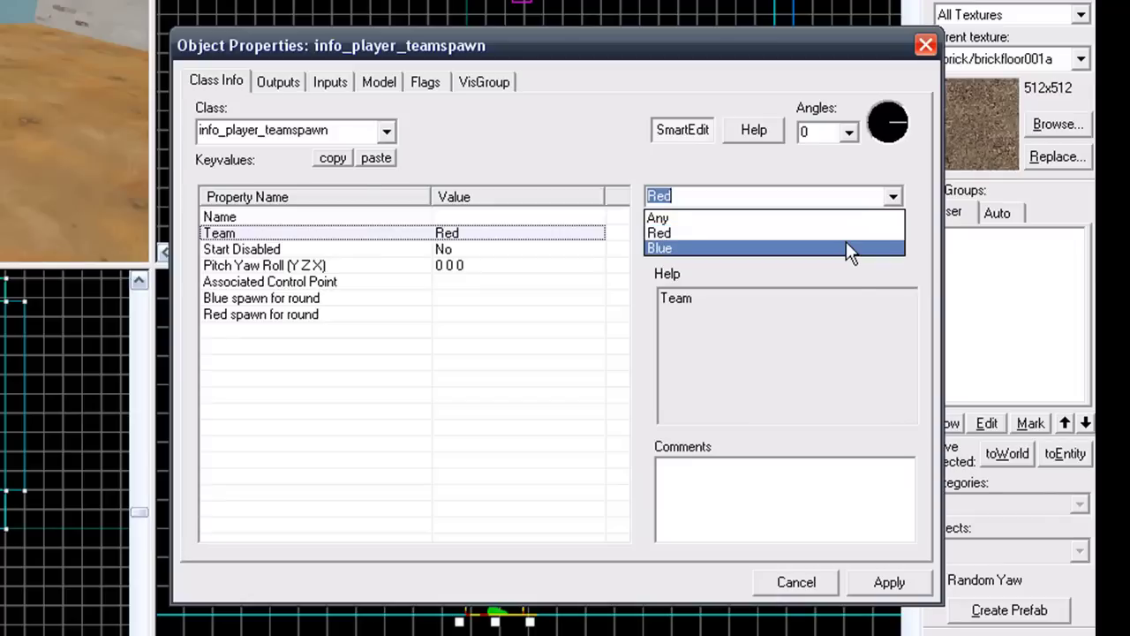
pyautogui.click(848, 248)
pyautogui.click(891, 582)
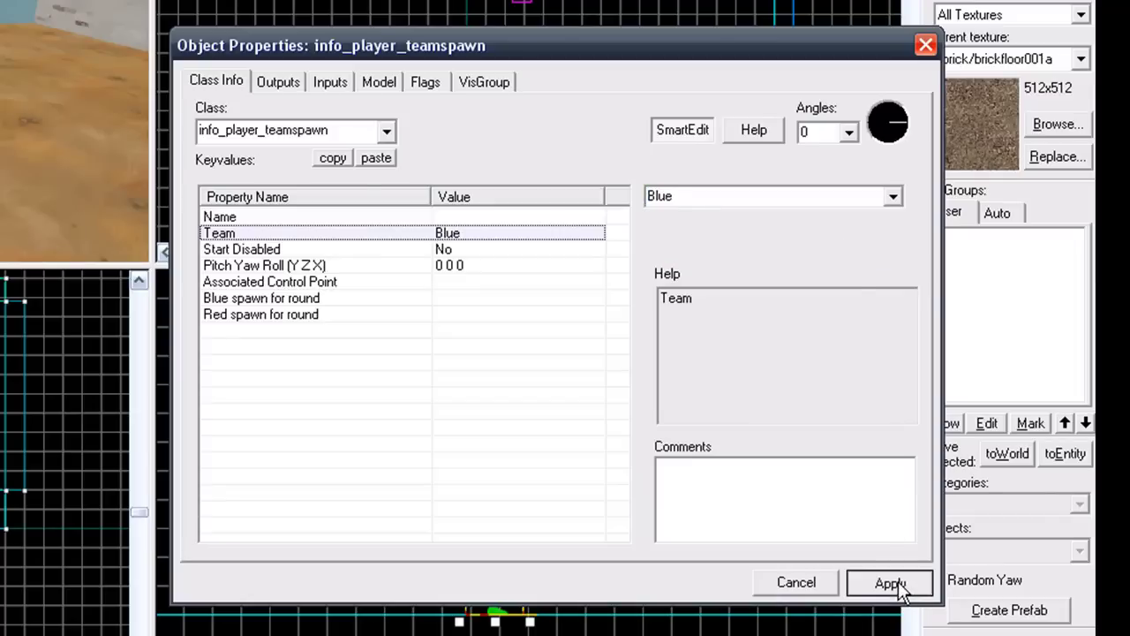
pyautogui.click(797, 581)
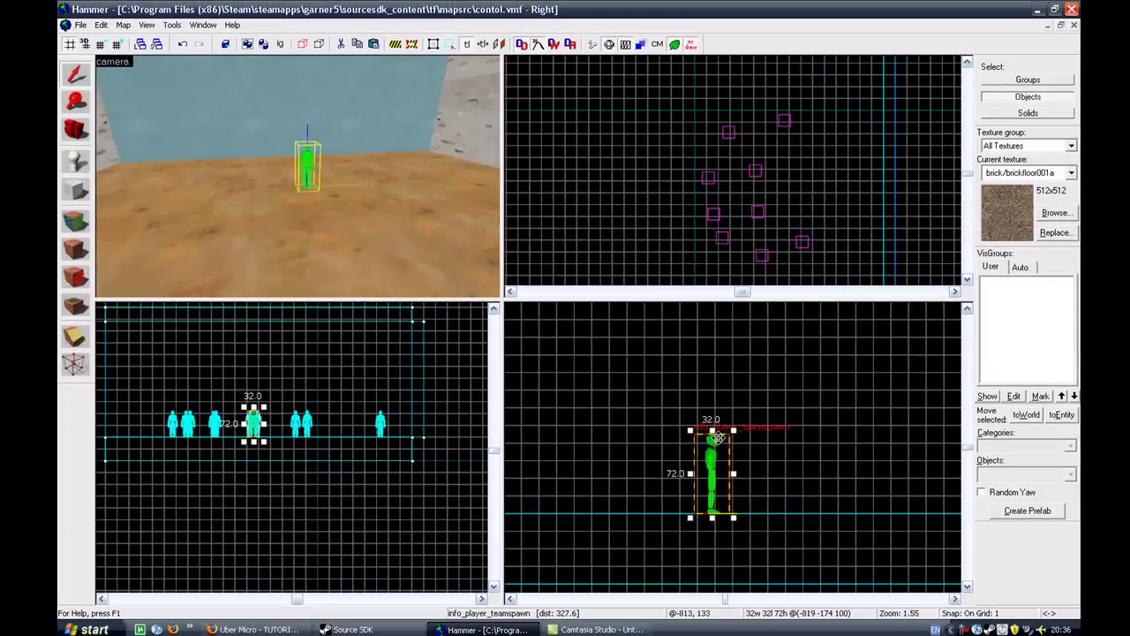
# Step: Copy the blue team spawn and place nine more team spawns across the floor in front of the blue wall
pyautogui.rightClick(682, 471)
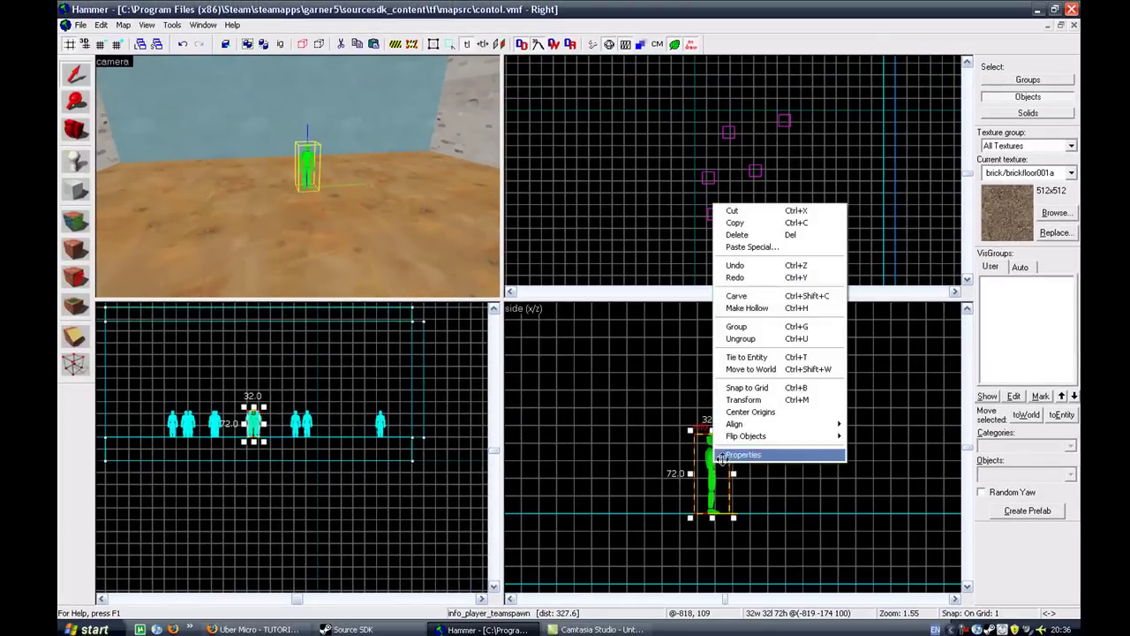
pyautogui.click(734, 222)
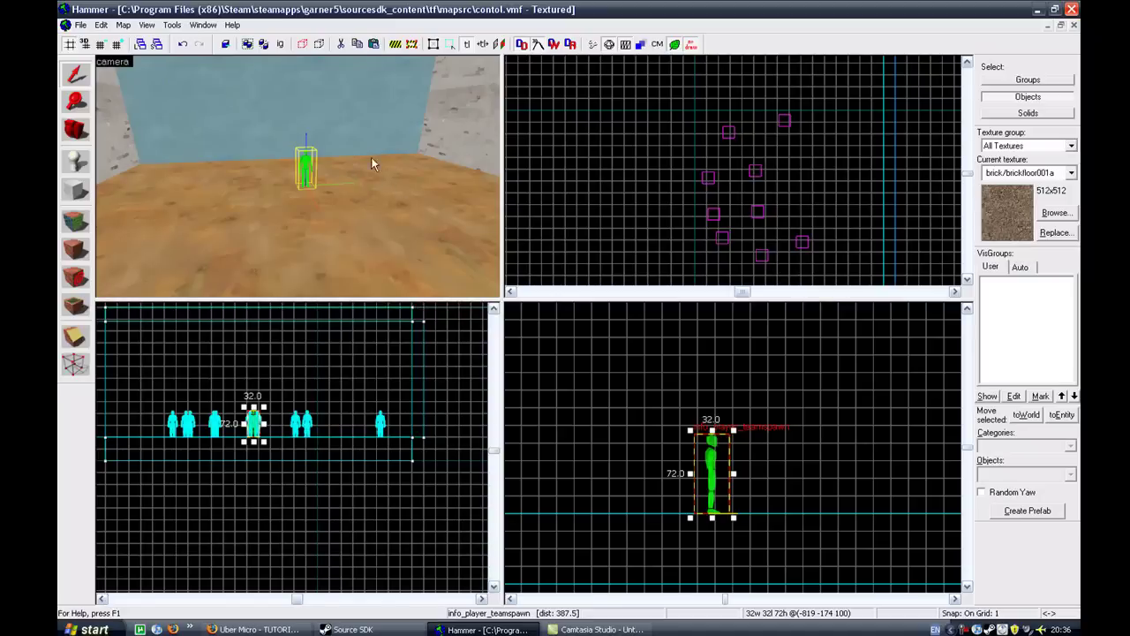
pyautogui.click(397, 170)
pyautogui.click(187, 178)
pyautogui.click(202, 215)
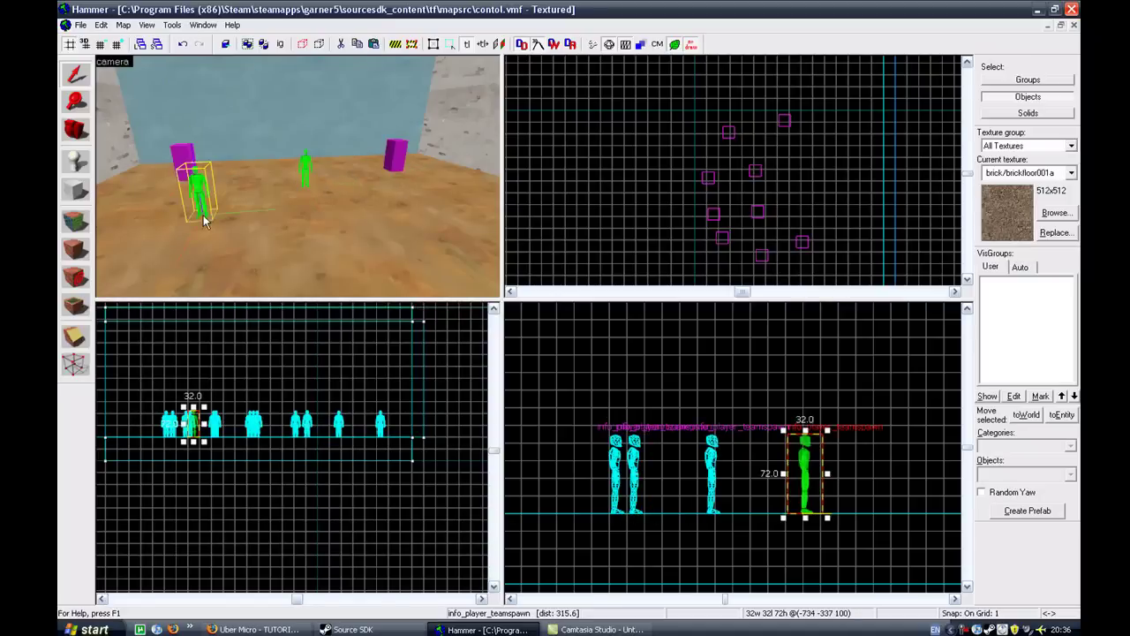
pyautogui.click(355, 220)
pyautogui.click(446, 205)
pyautogui.click(355, 240)
pyautogui.click(200, 256)
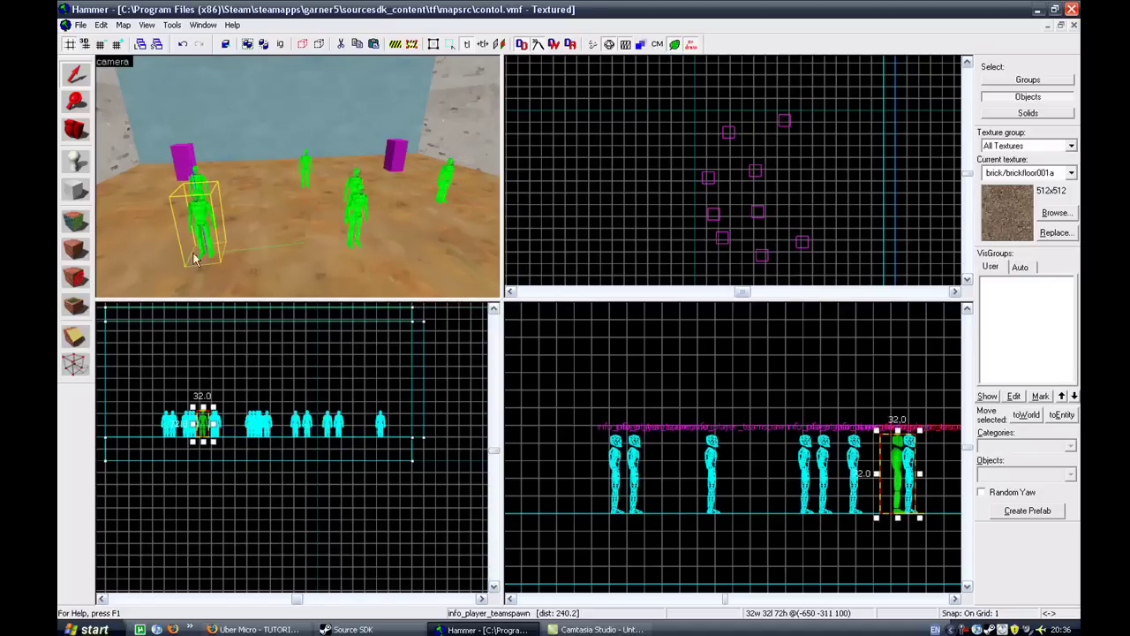
pyautogui.click(135, 222)
pyautogui.click(148, 185)
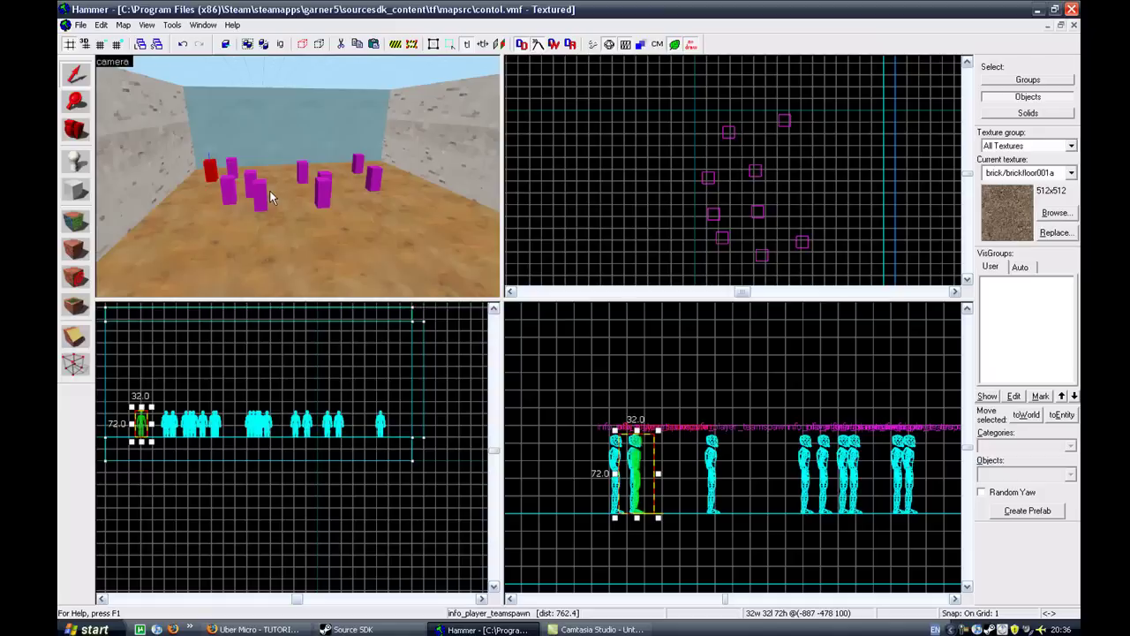
# Step: Examine the placement of the team spawns near the blue and red walls in the 3D view
pyautogui.press('z')
pyautogui.press('w')
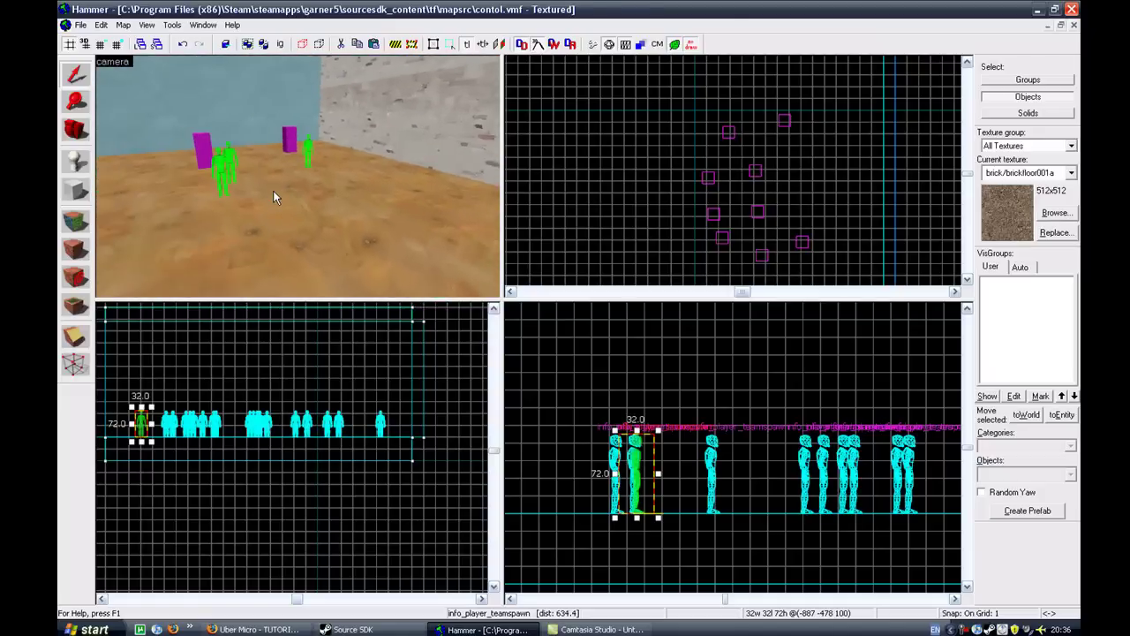
pyautogui.press('w')
pyautogui.press('w')
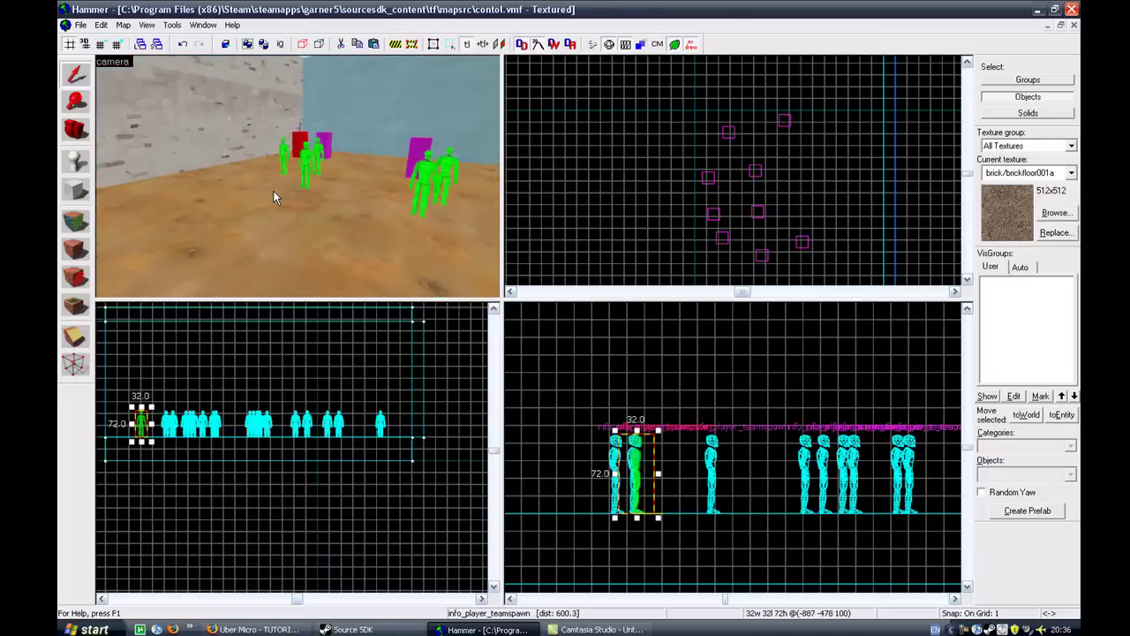
pyautogui.press('w')
pyautogui.press('z')
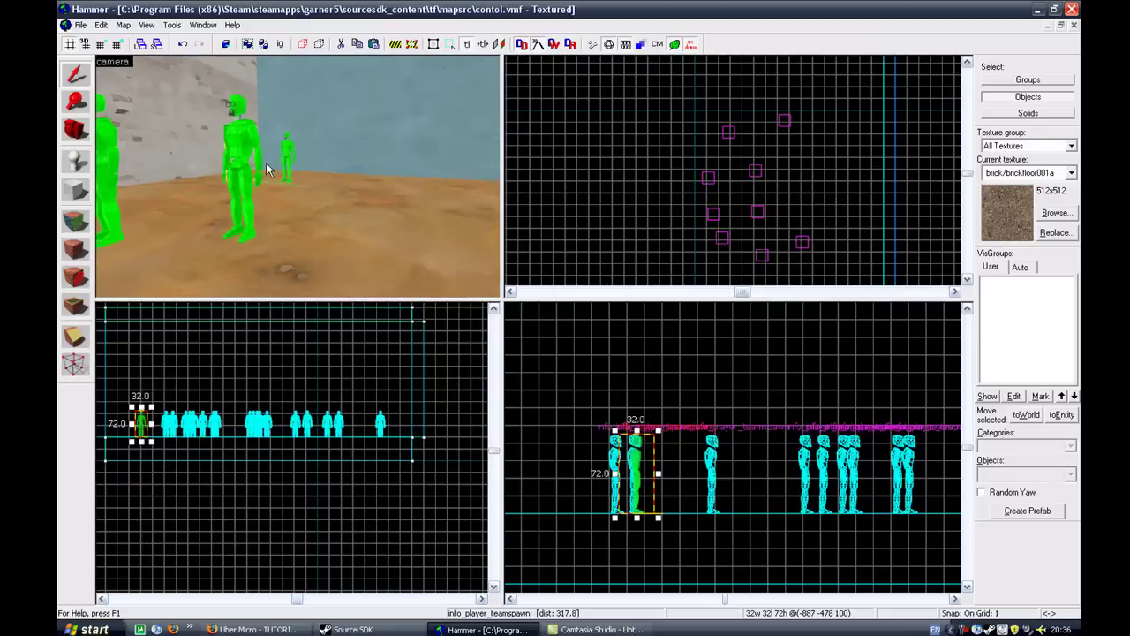
pyautogui.scroll(-5, 267, 163)
pyautogui.press('z')
pyautogui.press('w')
pyautogui.press('s')
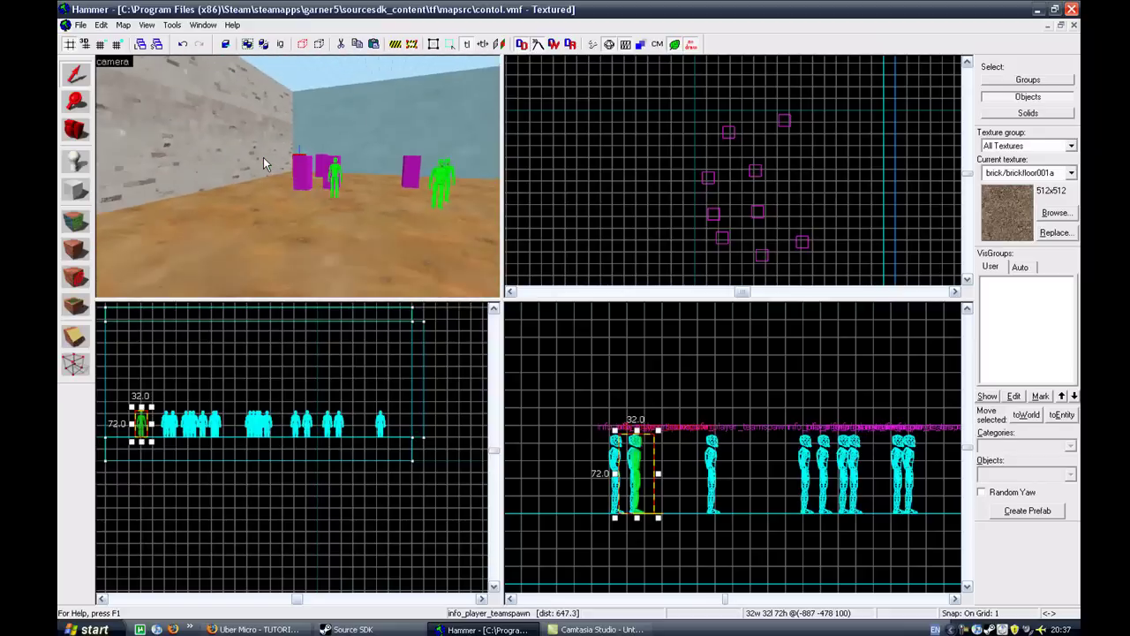
pyautogui.scroll(5, 265, 163)
pyautogui.scroll(-5, 265, 164)
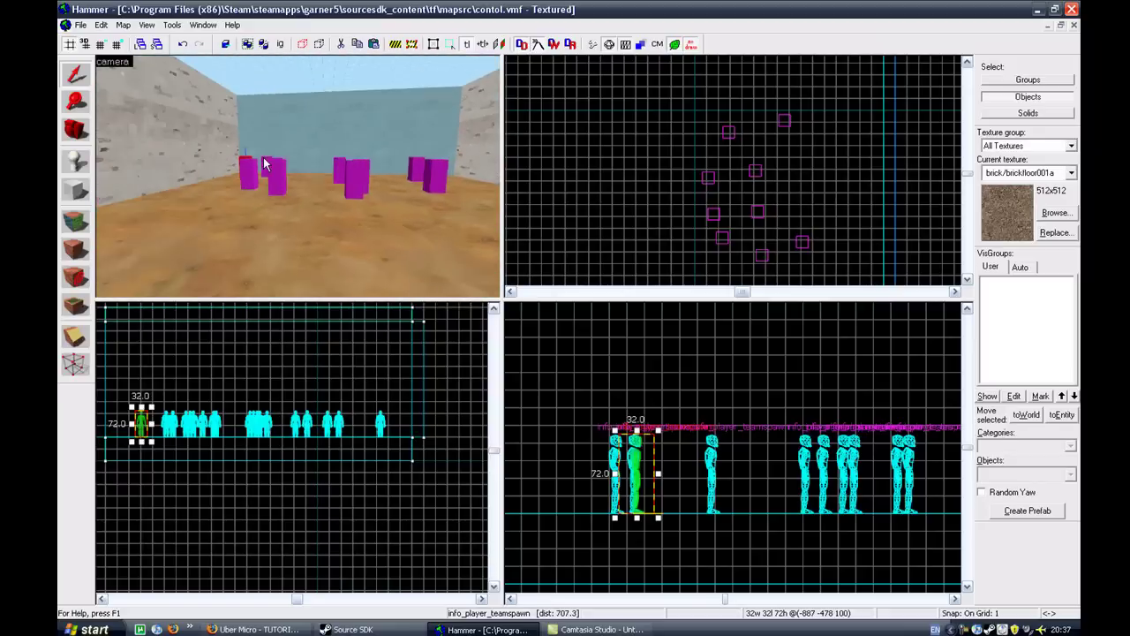
pyautogui.scroll(4, 265, 163)
pyautogui.press('w')
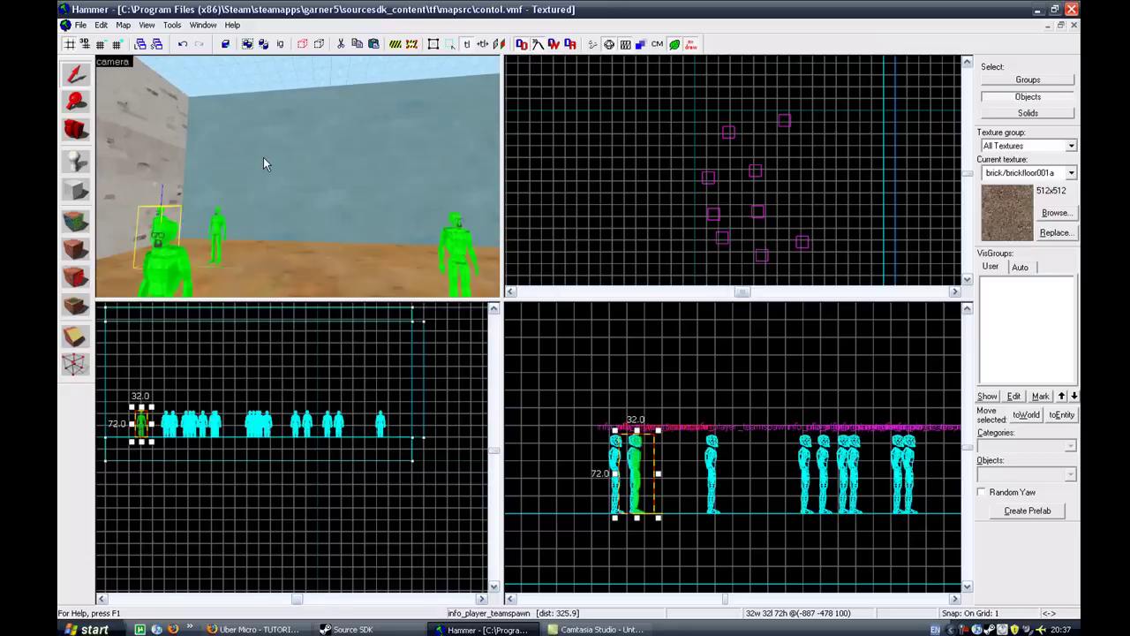
pyautogui.press('s')
pyautogui.press('Left')
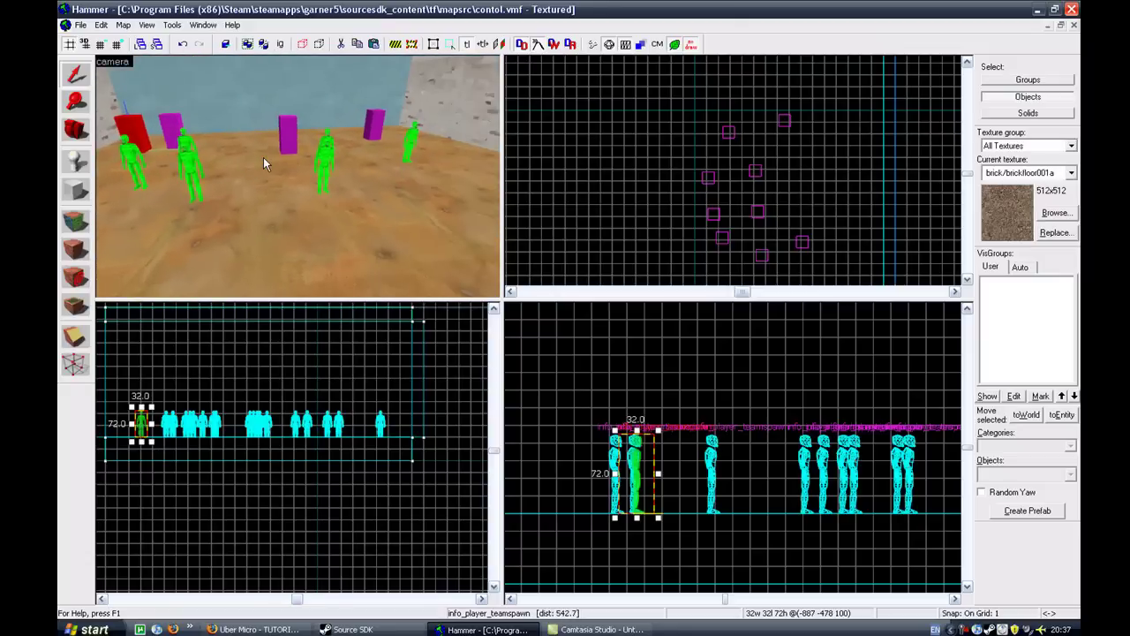
pyautogui.press('s')
pyautogui.press('w')
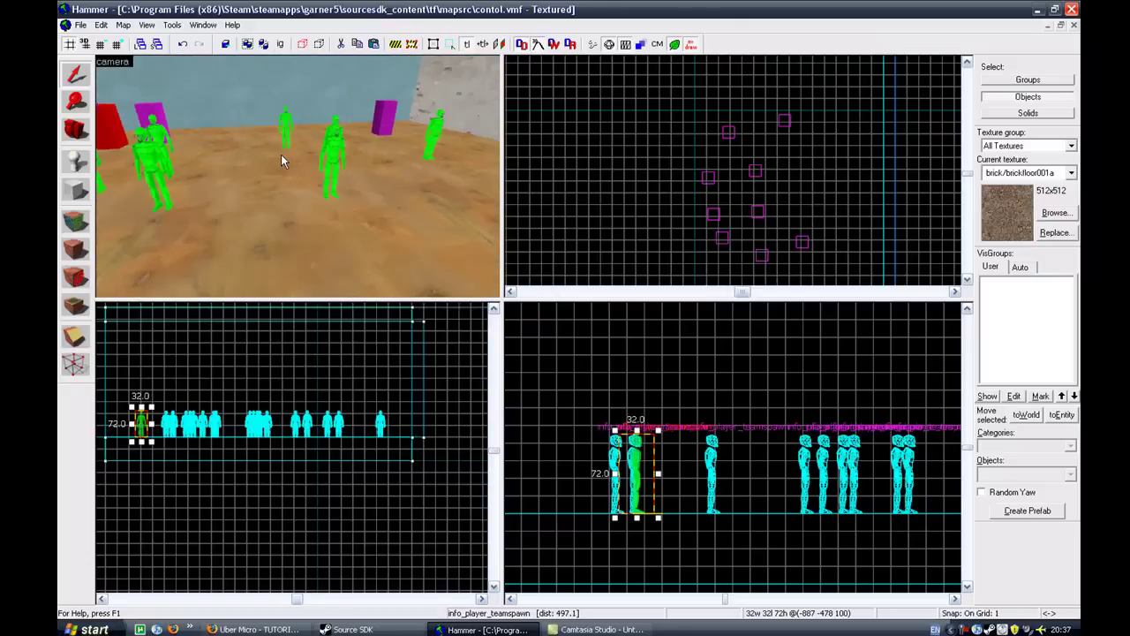
pyautogui.press('w')
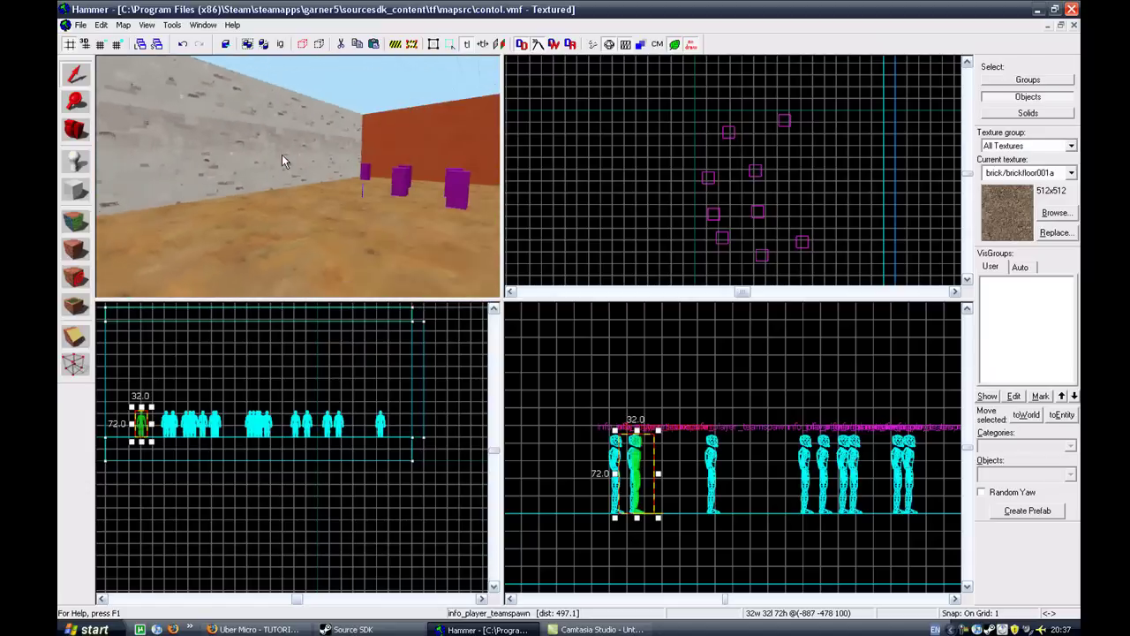
pyautogui.press('w')
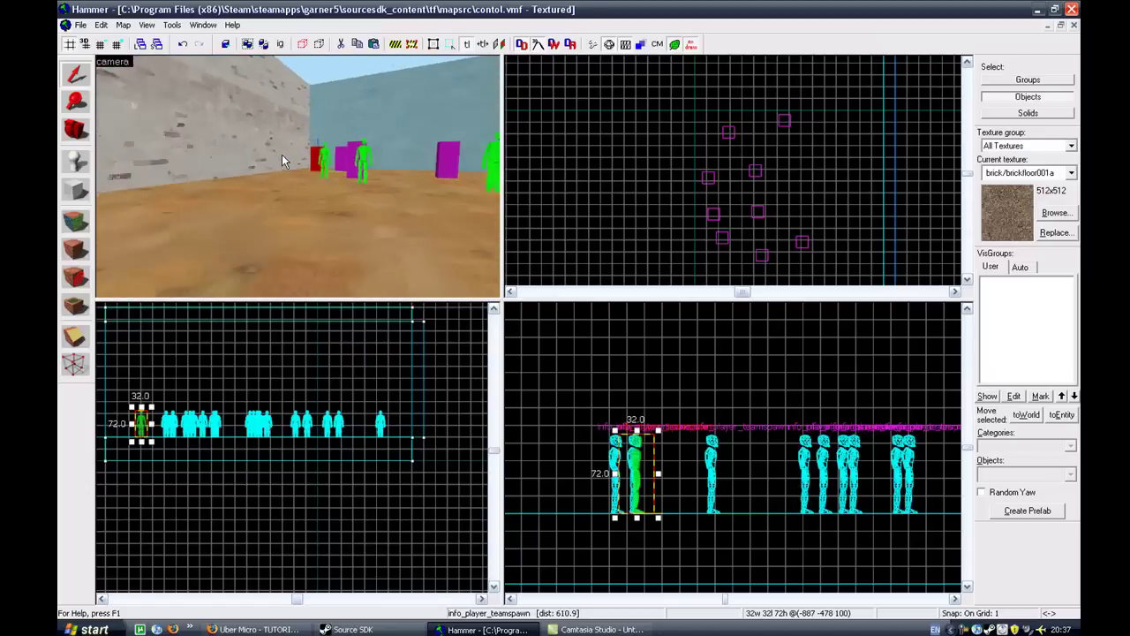
pyautogui.press('w')
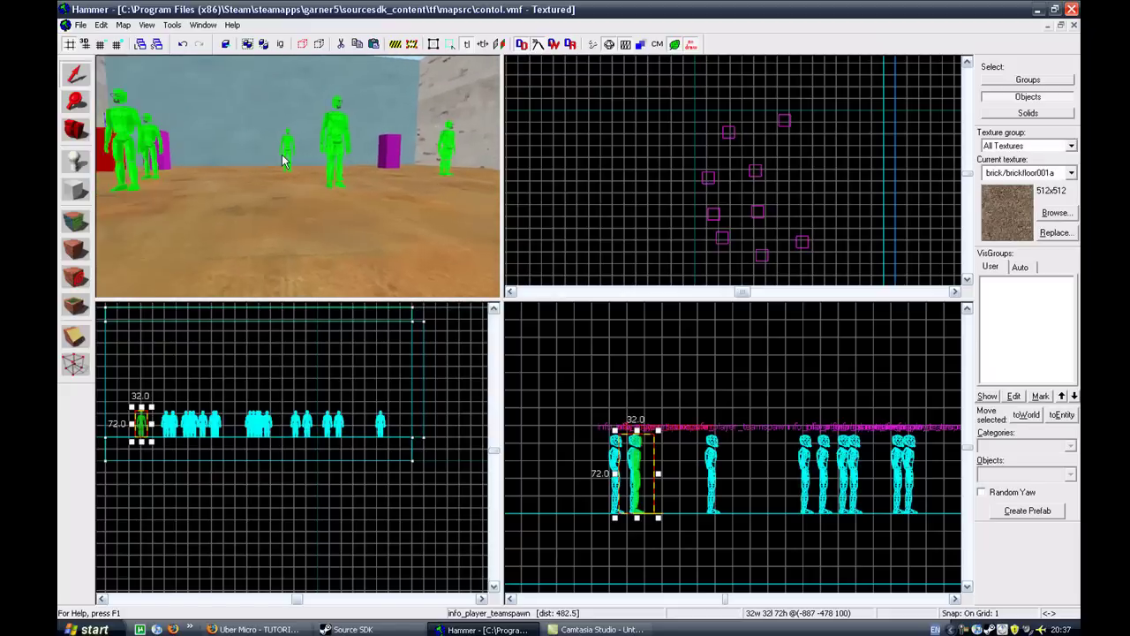
pyautogui.press('Right')
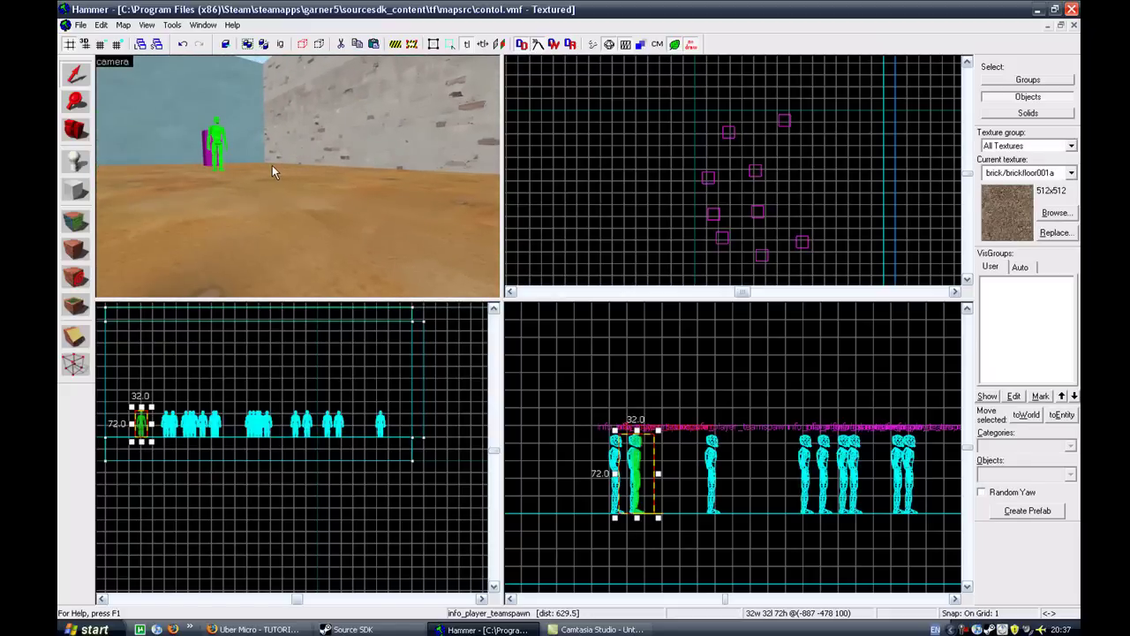
# Step: Look over both spawn groups, the surrounding walls and the open floor between them in the 3D view
pyautogui.press('w')
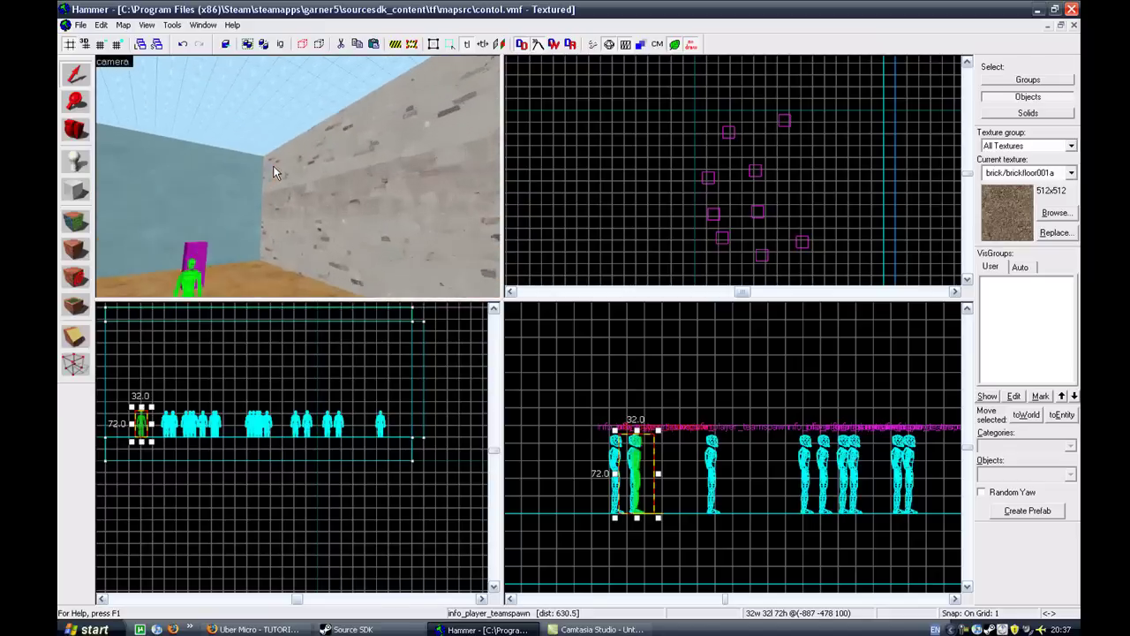
pyautogui.press('w')
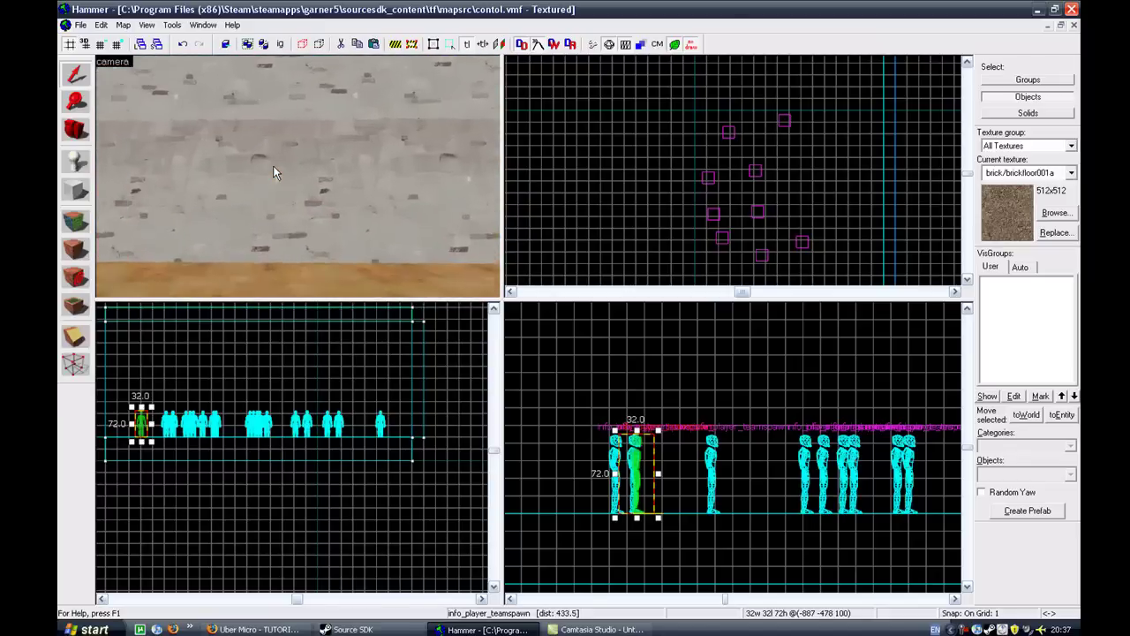
pyautogui.press('w')
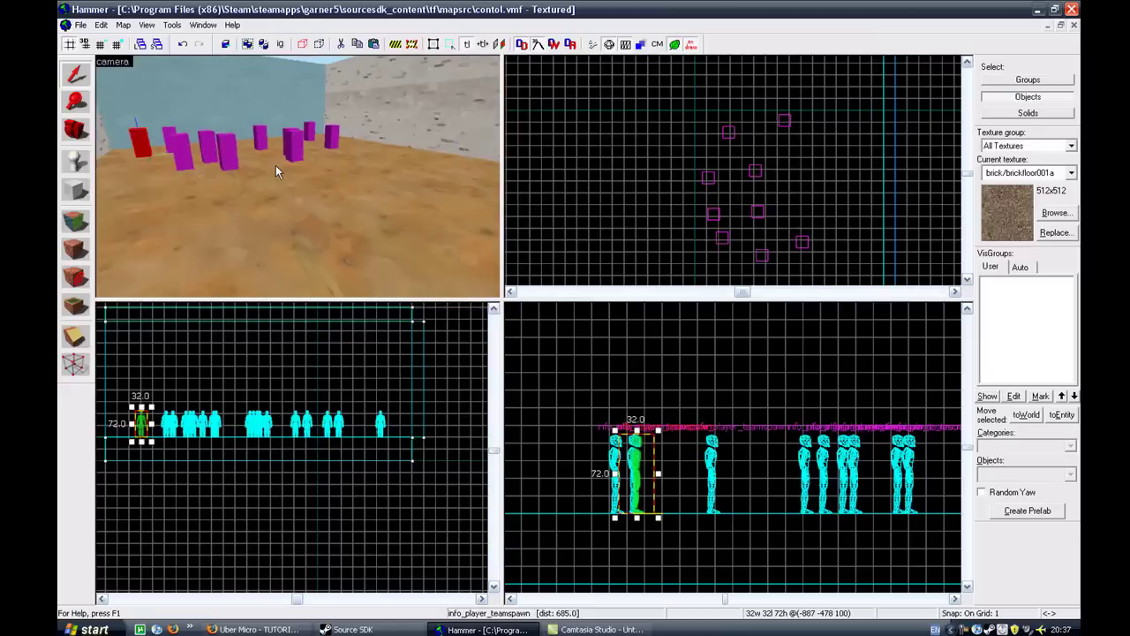
pyautogui.moveTo(276, 170); pyautogui.dragTo(311, 167)
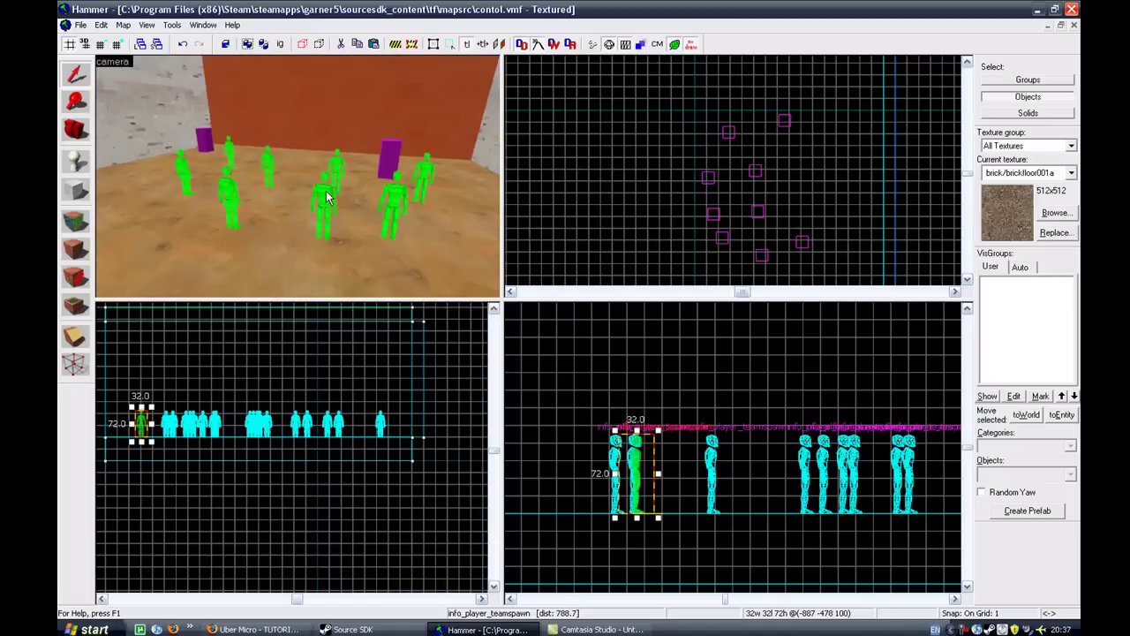
pyautogui.scroll(-2, 327, 197)
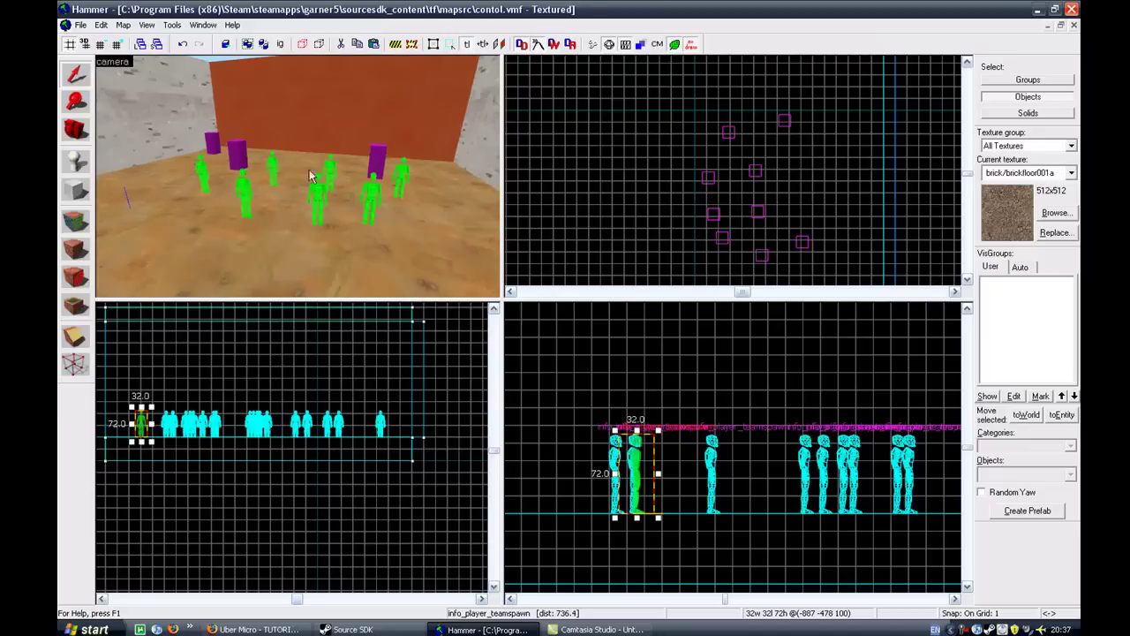
pyautogui.moveTo(309, 176)
pyautogui.mouseDown()
pyautogui.moveTo(290, 166)
pyautogui.moveTo(301, 171)
pyautogui.mouseUp()
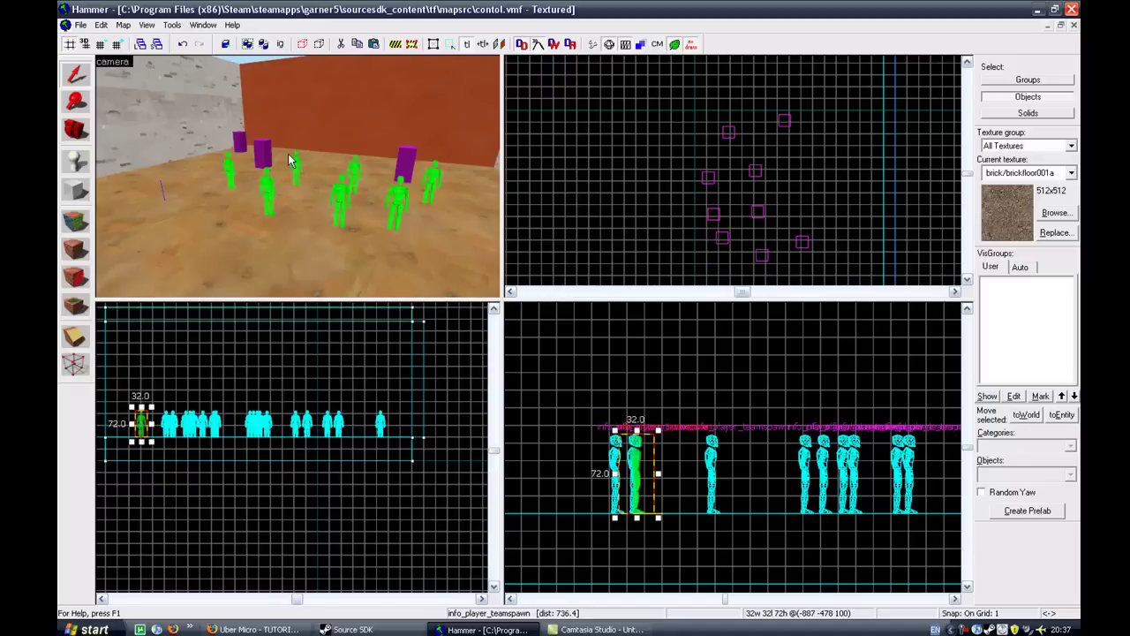
pyautogui.press('Left')
pyautogui.press('Right')
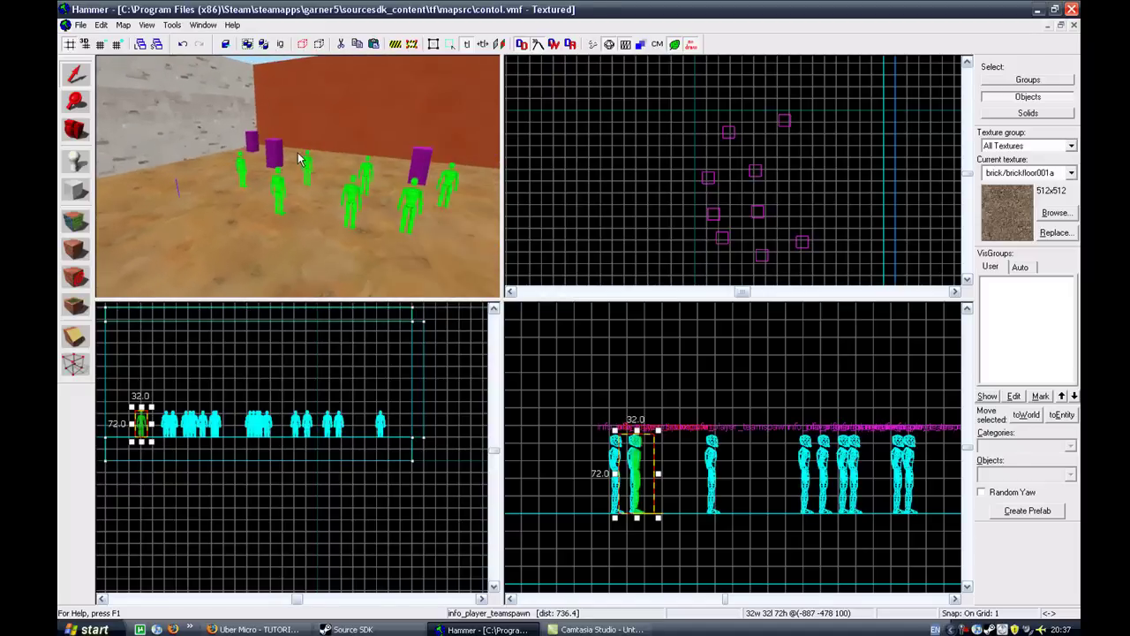
pyautogui.press('Left')
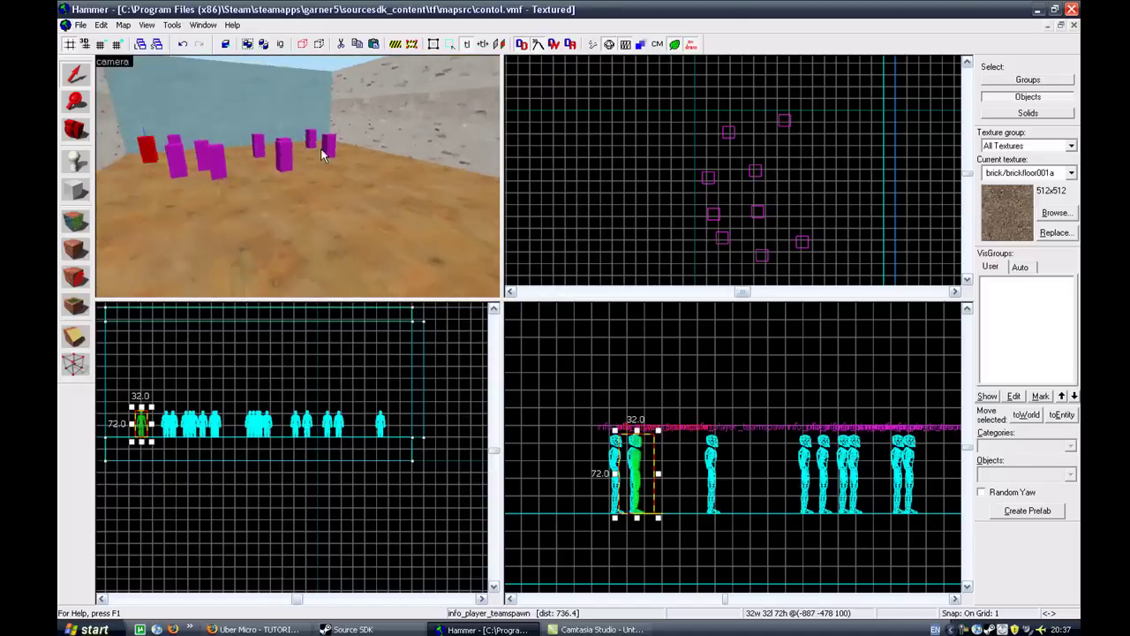
pyautogui.press('Right')
pyautogui.press('Left')
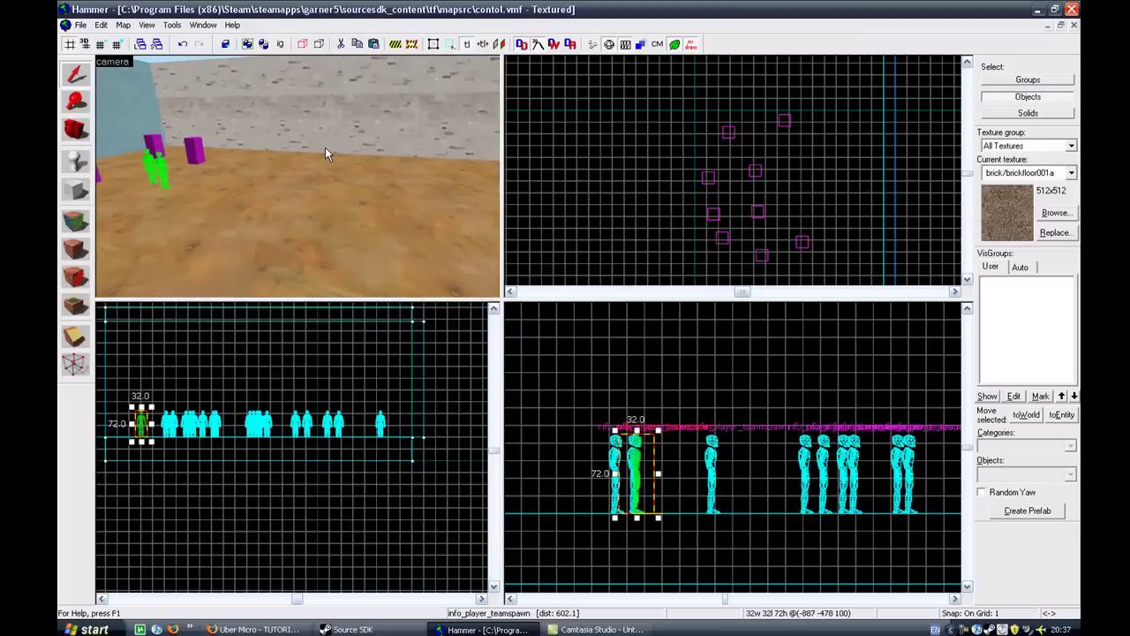
pyautogui.press('Right')
pyautogui.press('Right')
pyautogui.press('Left')
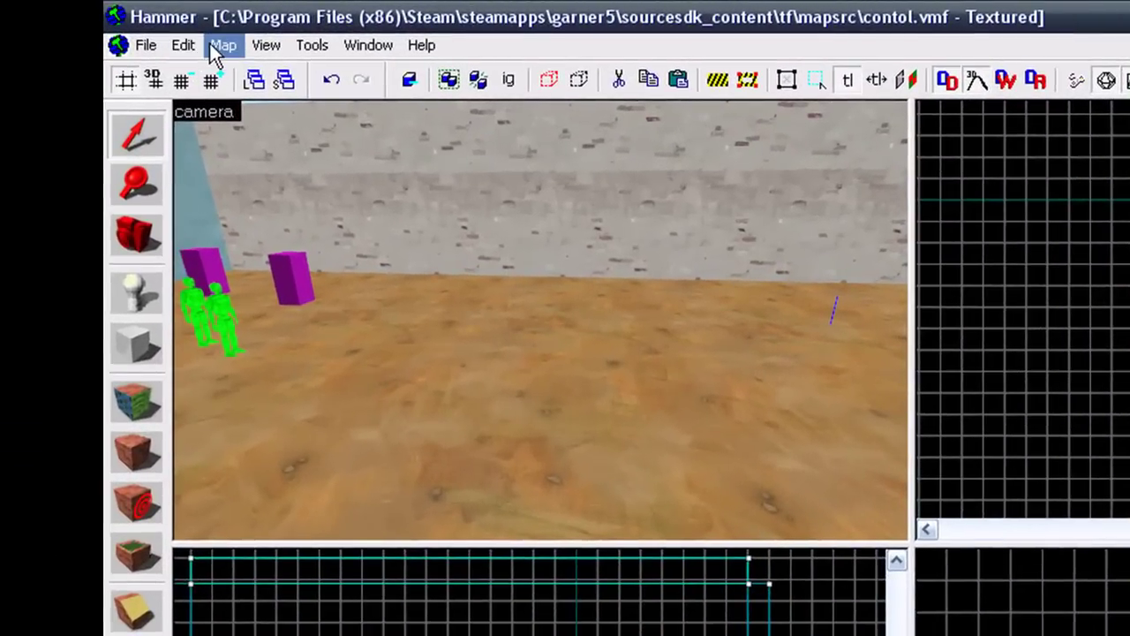
# Step: Check the map for problems, read the description of the listed player start problem and close the report
pyautogui.click(159, 29)
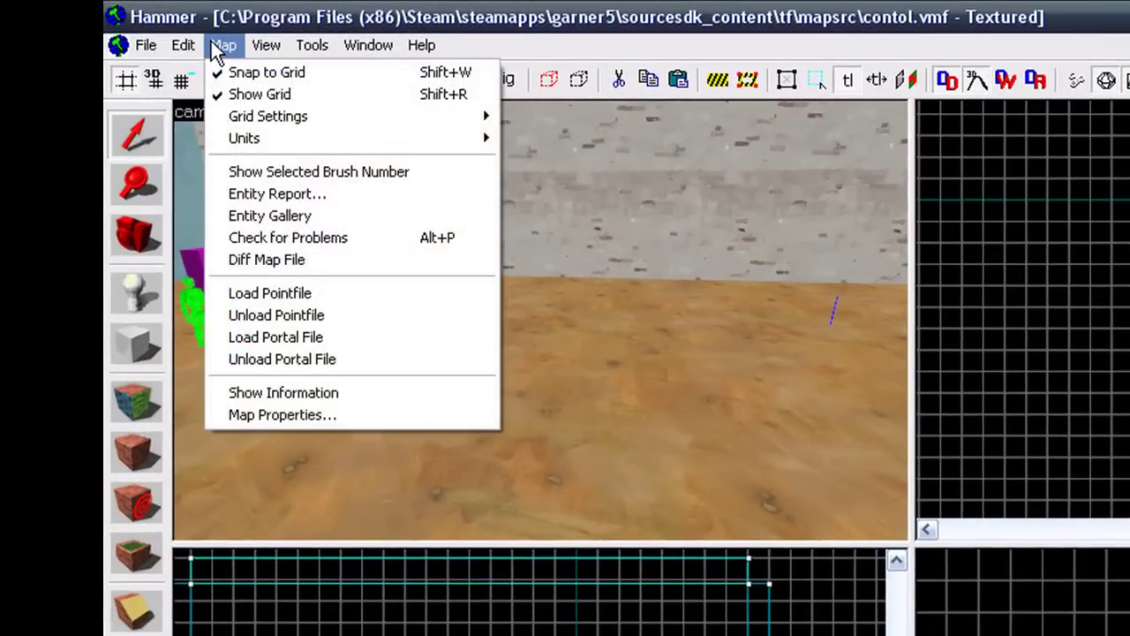
pyautogui.click(290, 244)
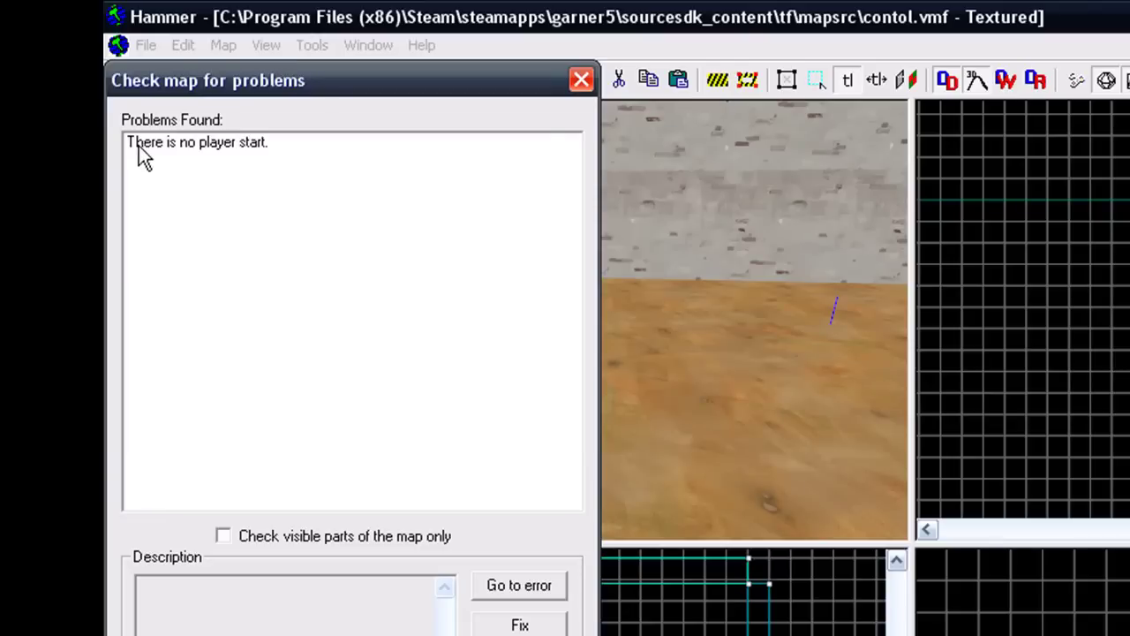
pyautogui.click(268, 145)
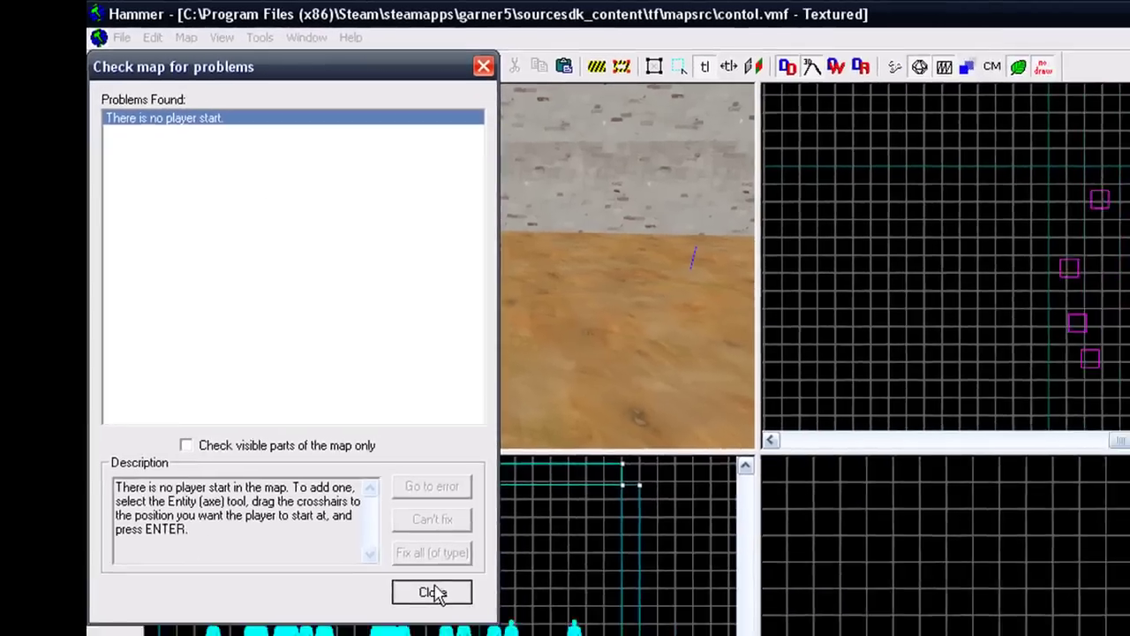
pyautogui.click(433, 591)
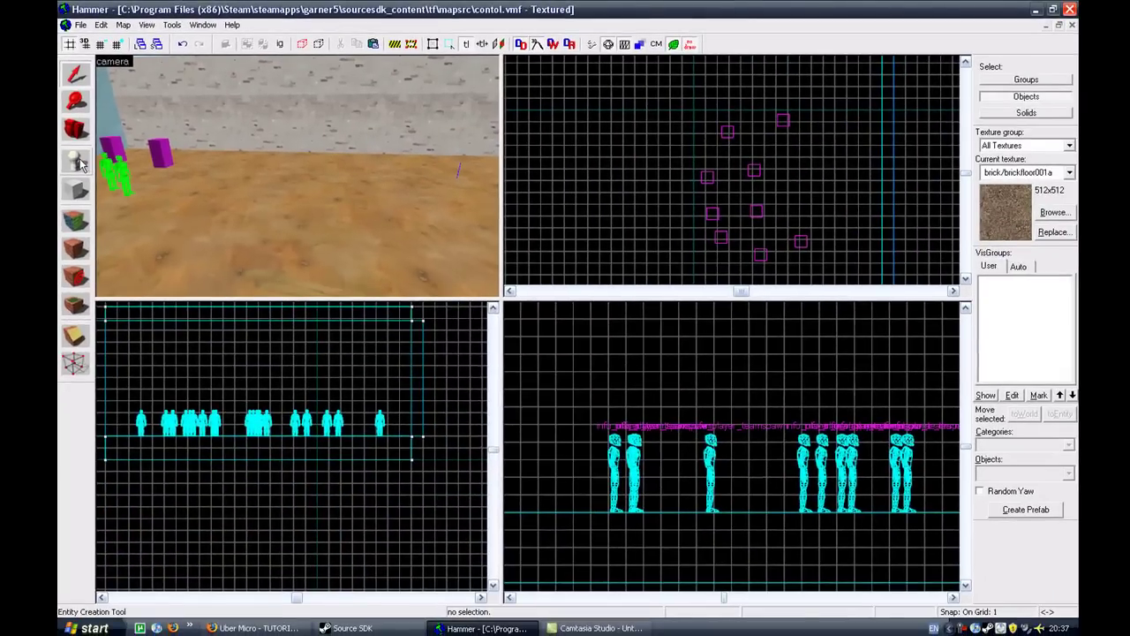
# Step: Place another info_player_teamspawn entity on the open floor between the red and blue spawn groups
pyautogui.press('a')
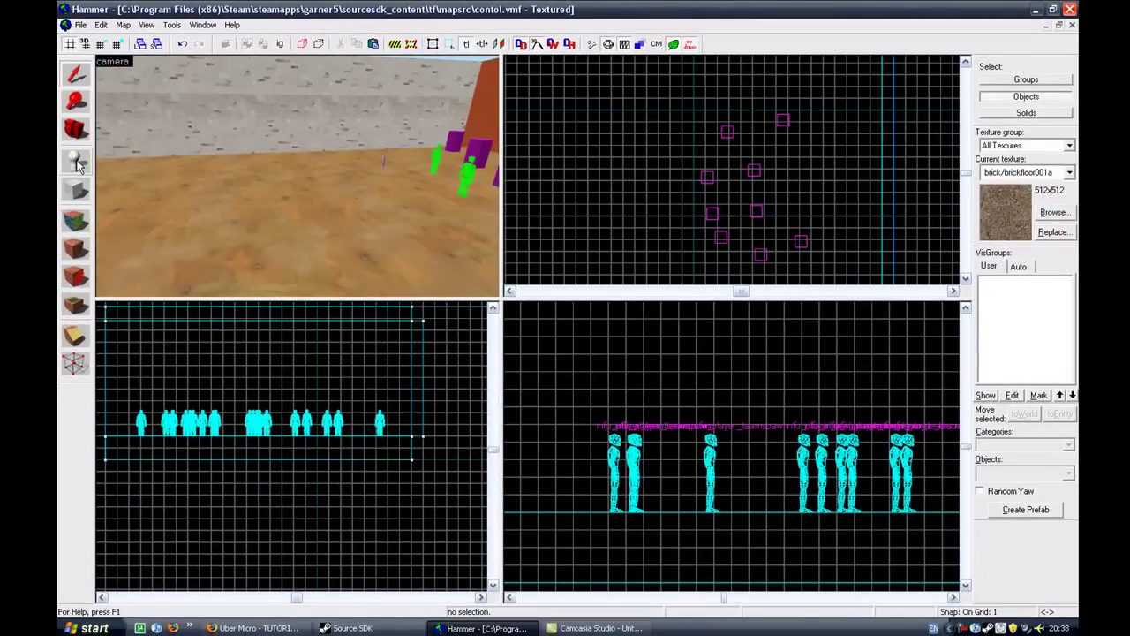
pyautogui.press('Right')
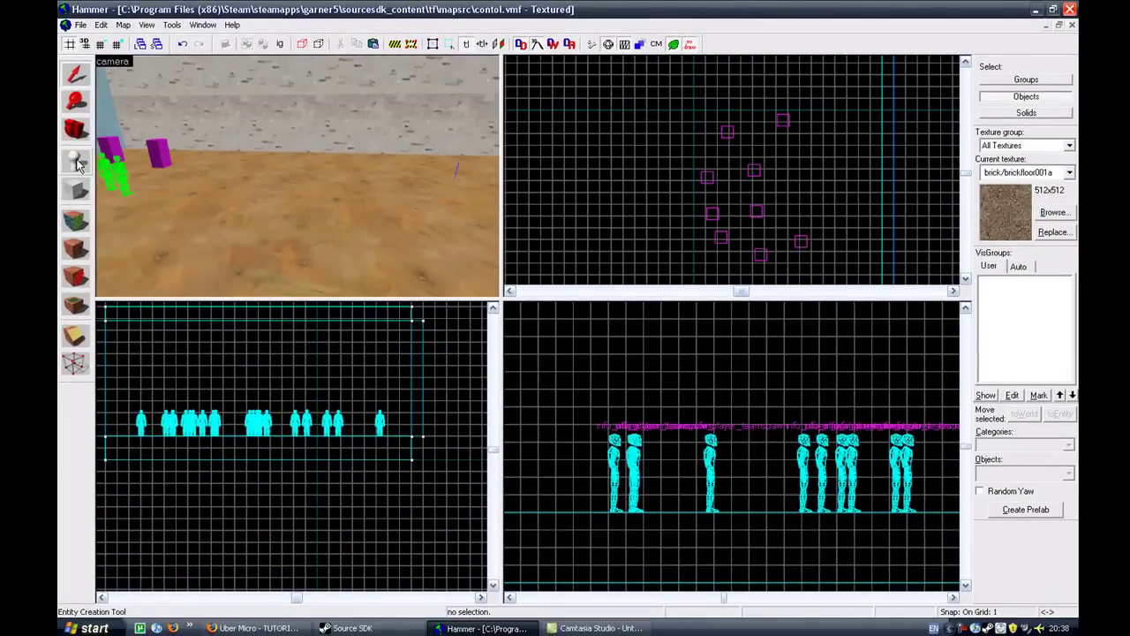
pyautogui.click(76, 162)
pyautogui.click(343, 220)
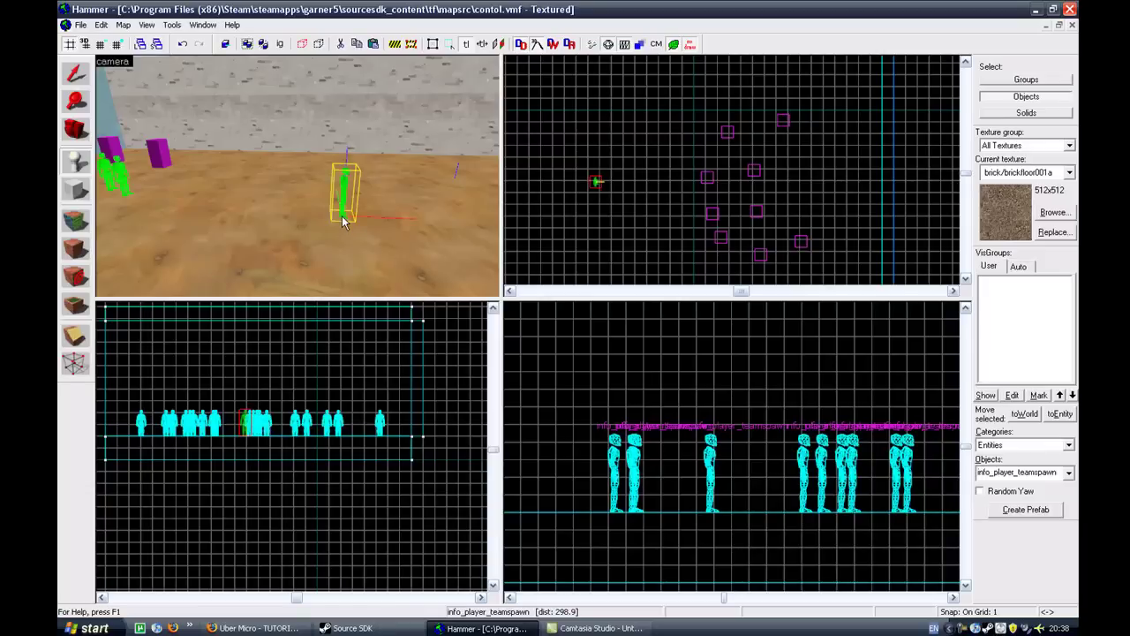
# Step: Change the class of the new entity in the middle of the floor to info_player_start and apply it
pyautogui.click(76, 76)
pyautogui.press('Left')
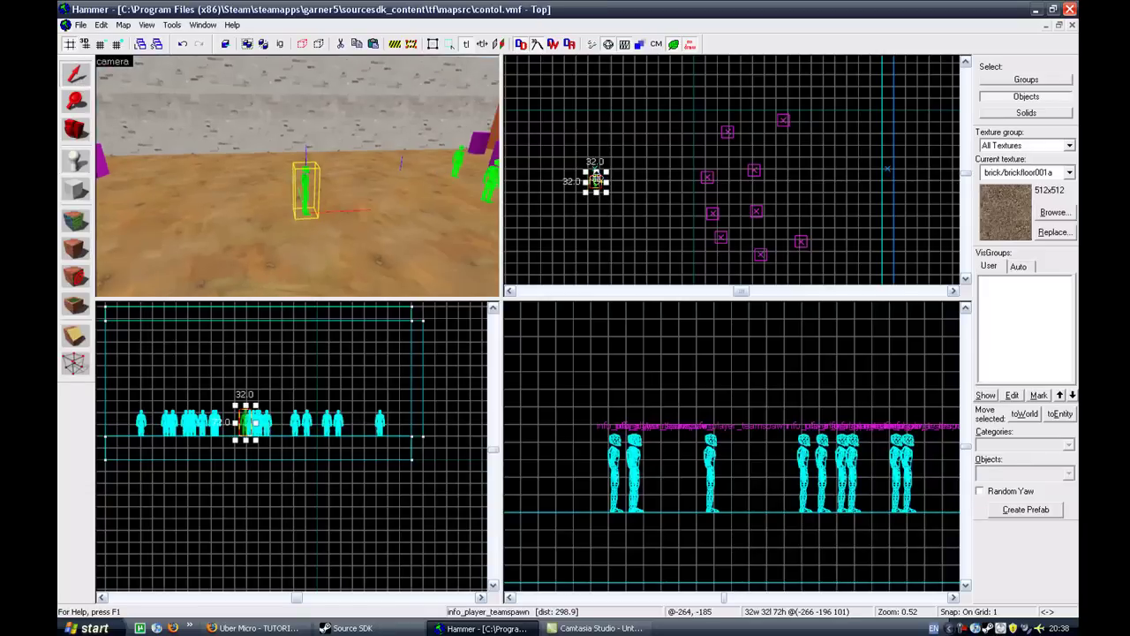
pyautogui.rightClick(595, 181)
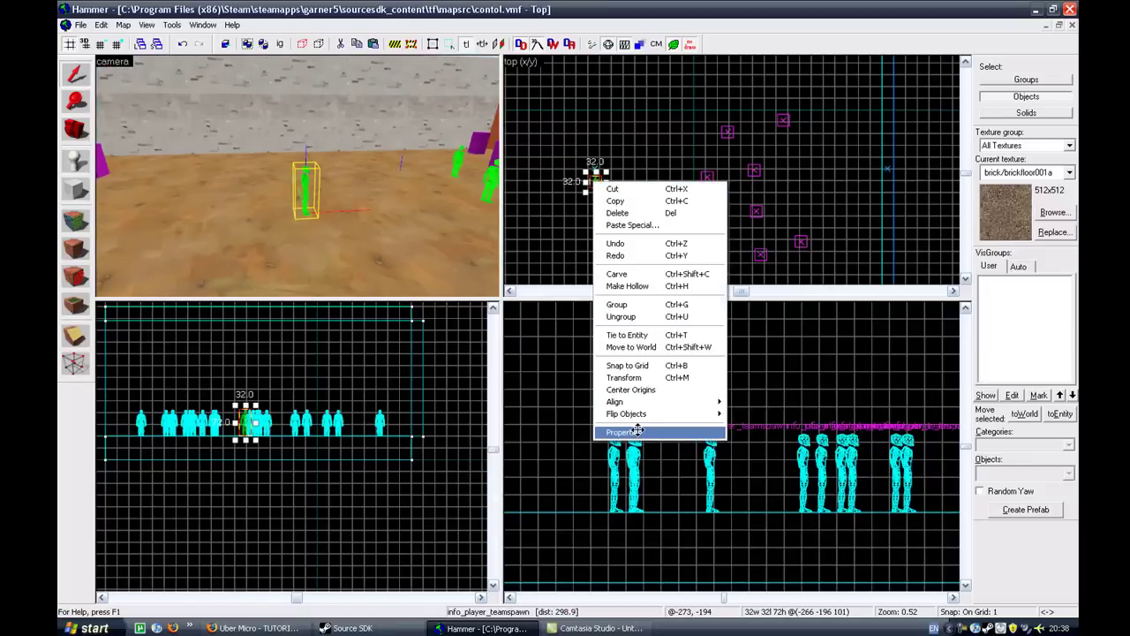
pyautogui.click(637, 431)
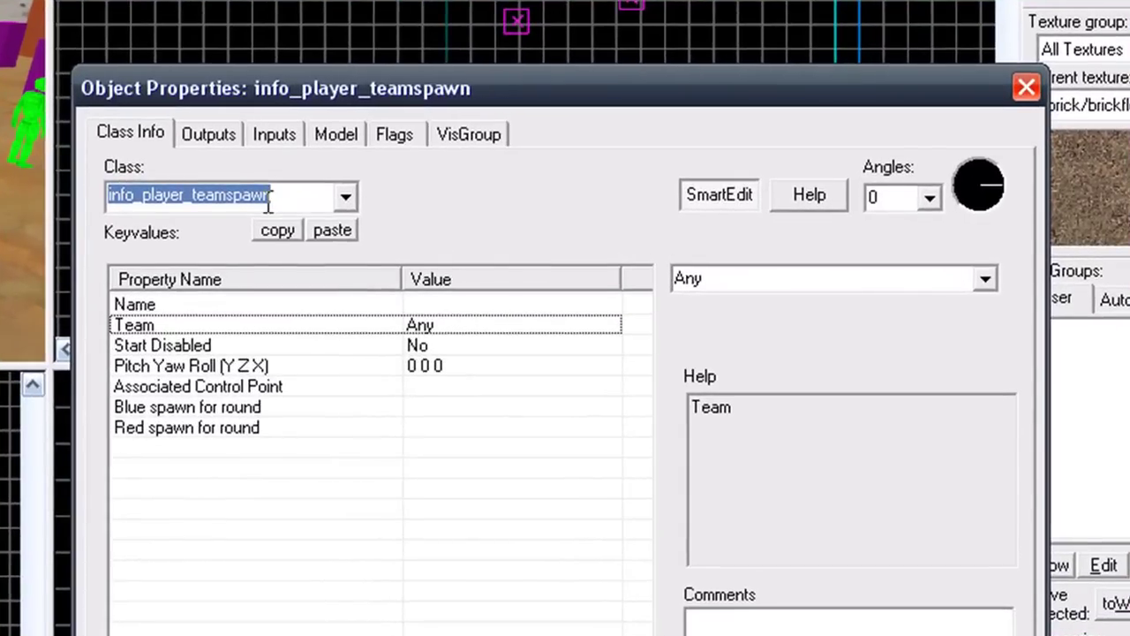
pyautogui.click(344, 195)
pyautogui.scroll(1, 274, 269)
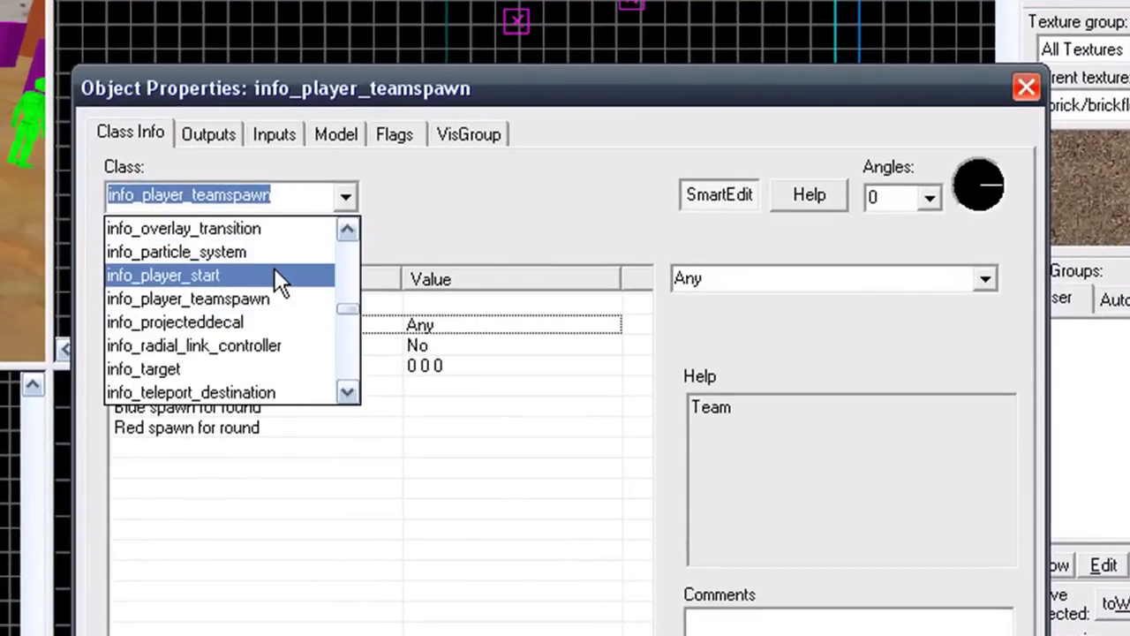
pyautogui.click(221, 276)
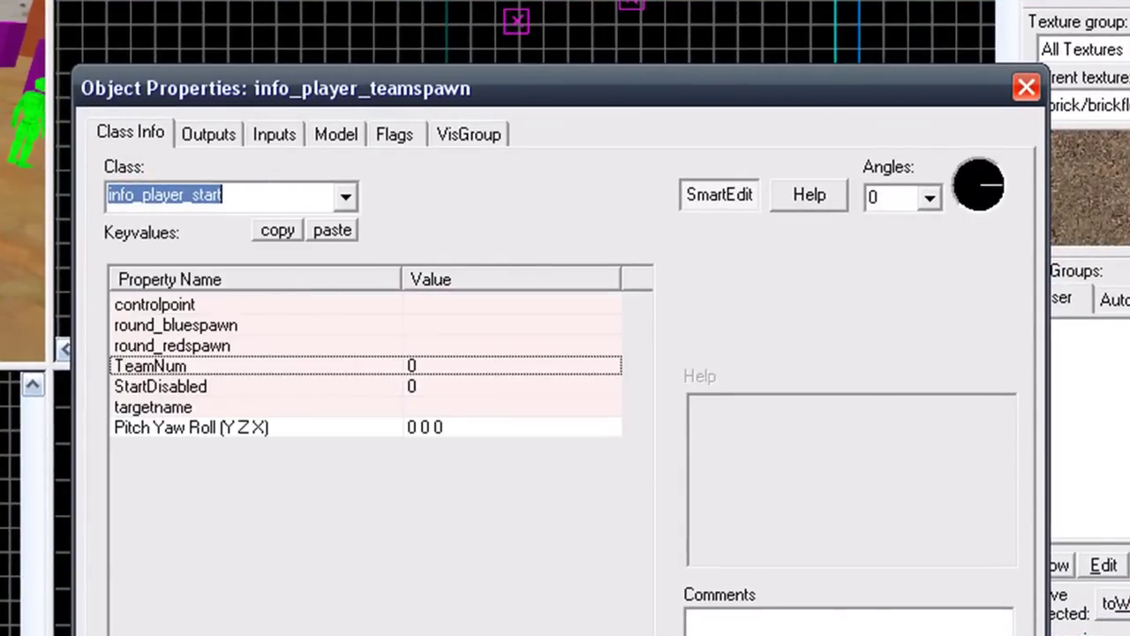
pyautogui.press('Return')
# Step: Examine the player start's position relative to the team spawns and the walls in the 3D view
pyautogui.press('z')
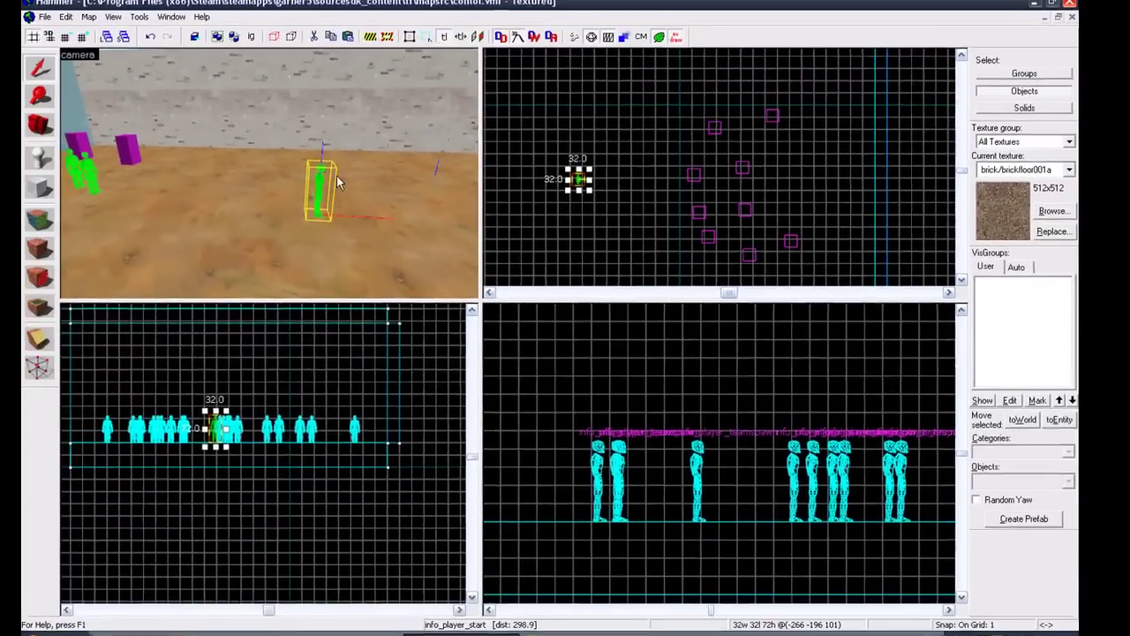
pyautogui.press('w')
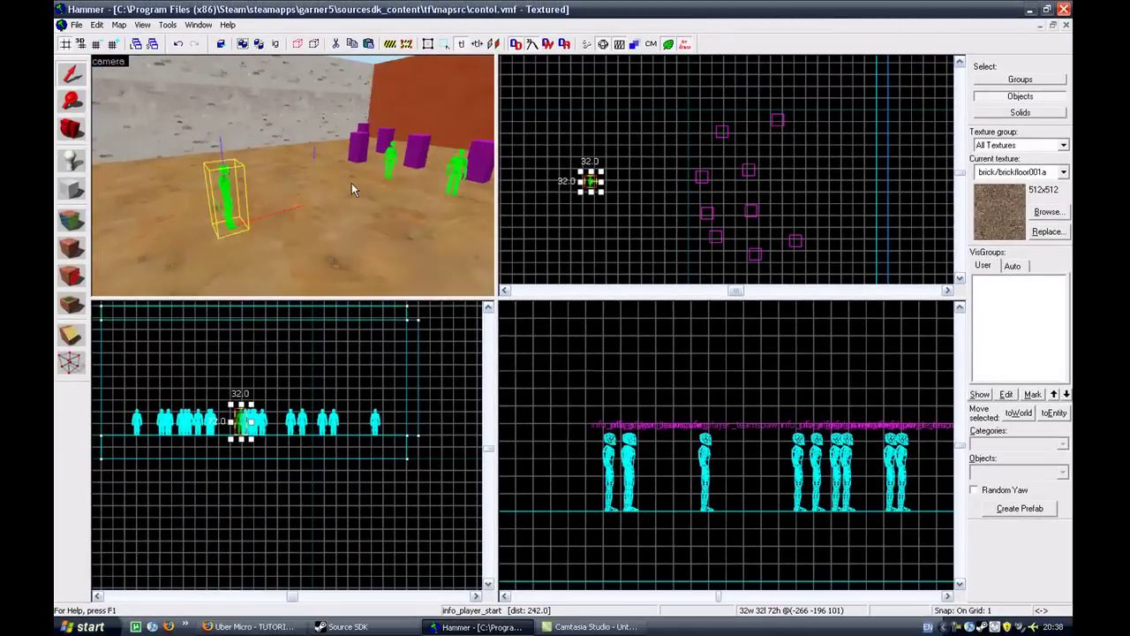
pyautogui.press('w')
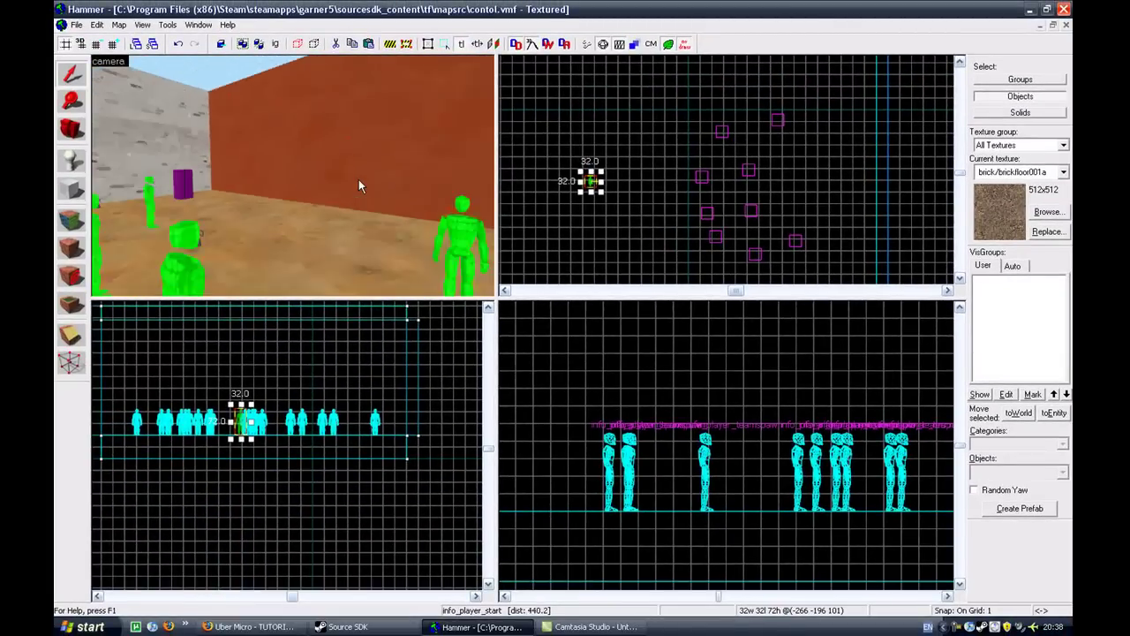
pyautogui.press('w')
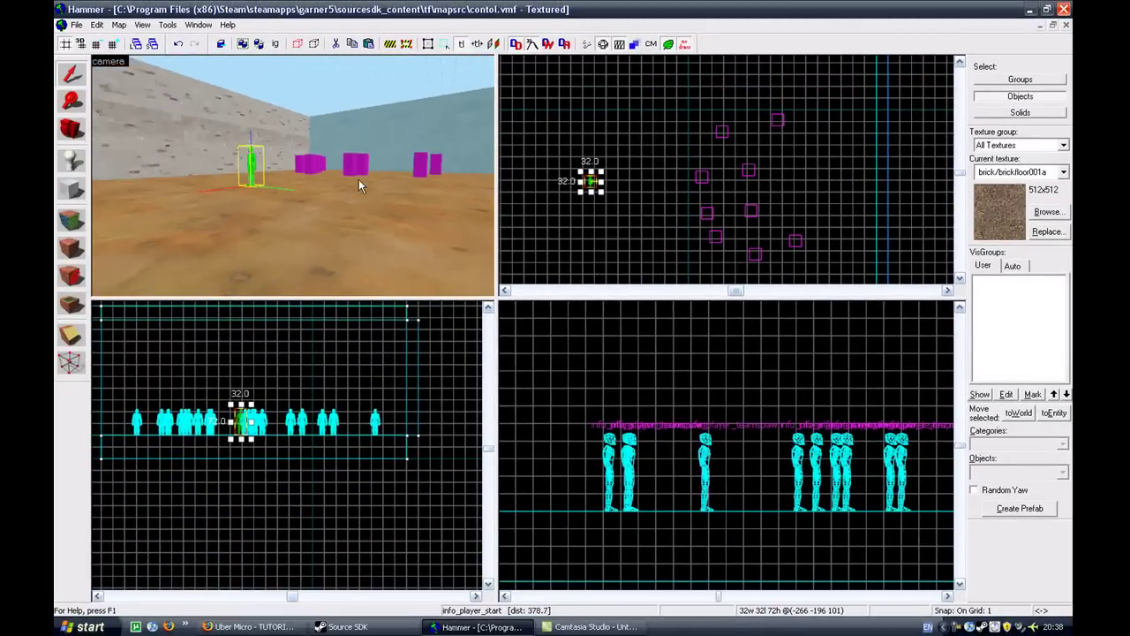
pyautogui.press('w')
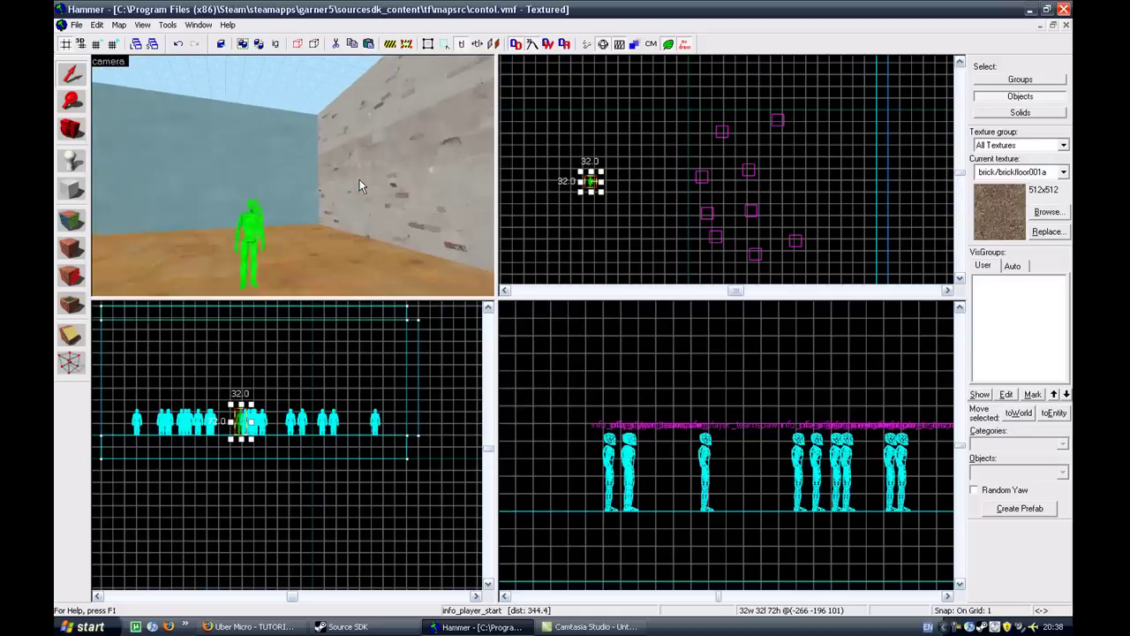
pyautogui.press('w')
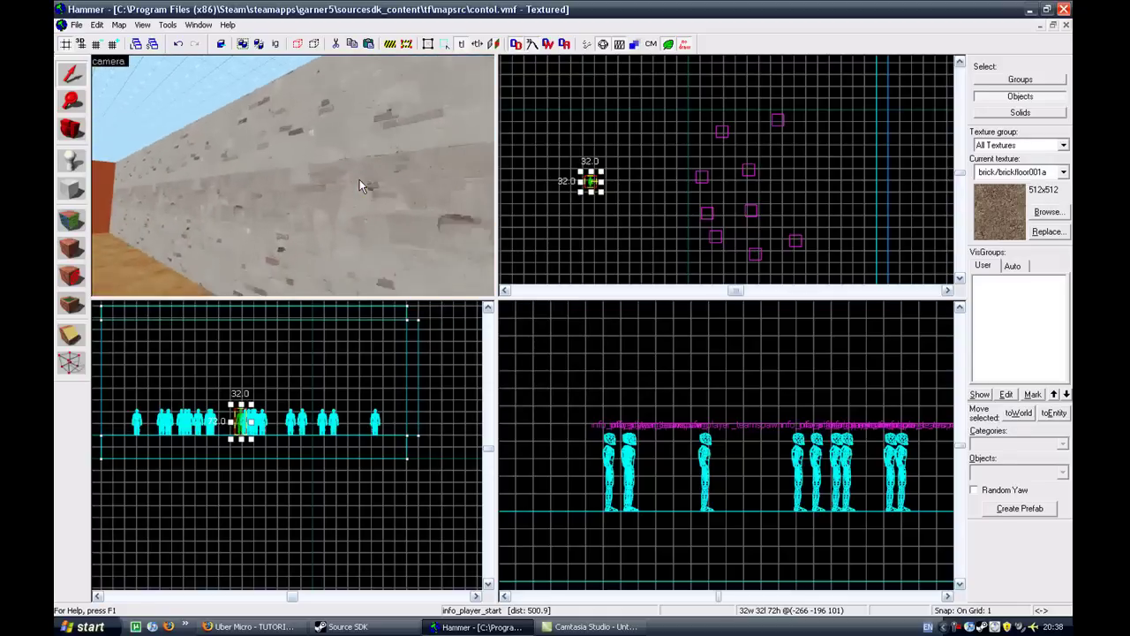
pyautogui.press('w')
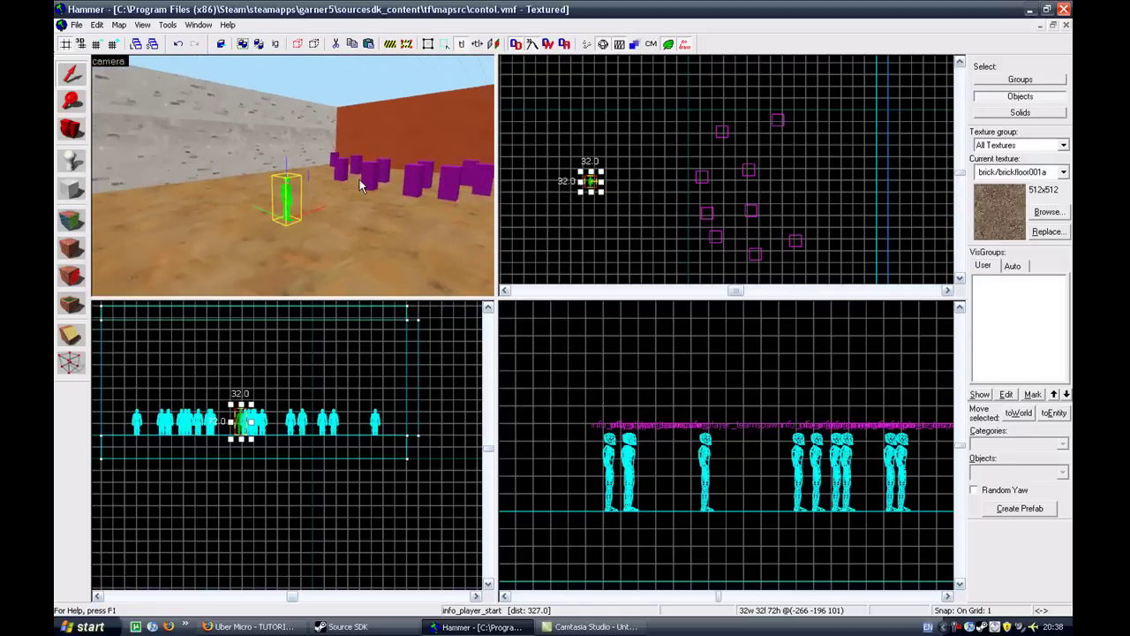
pyautogui.press('d')
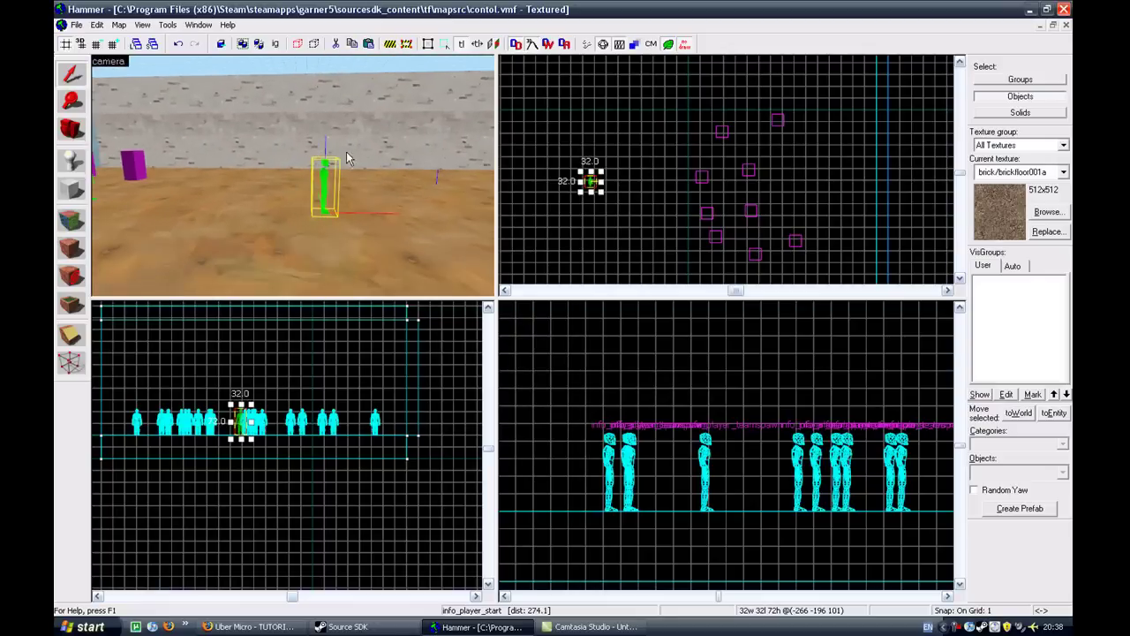
pyautogui.press('Left')
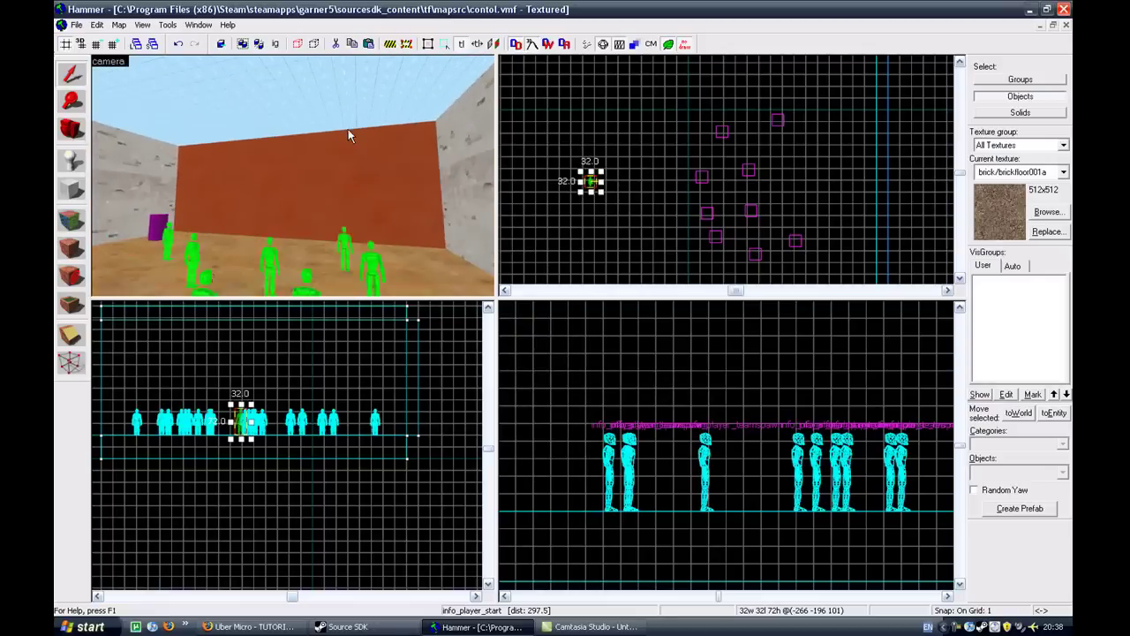
pyautogui.press('Left')
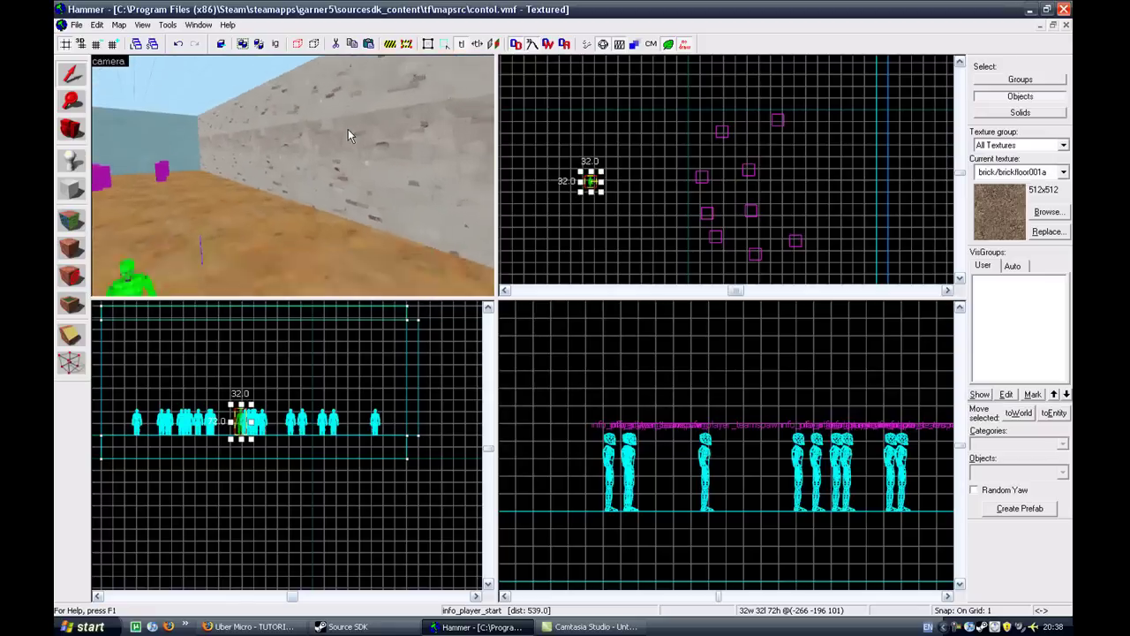
pyautogui.press('Left')
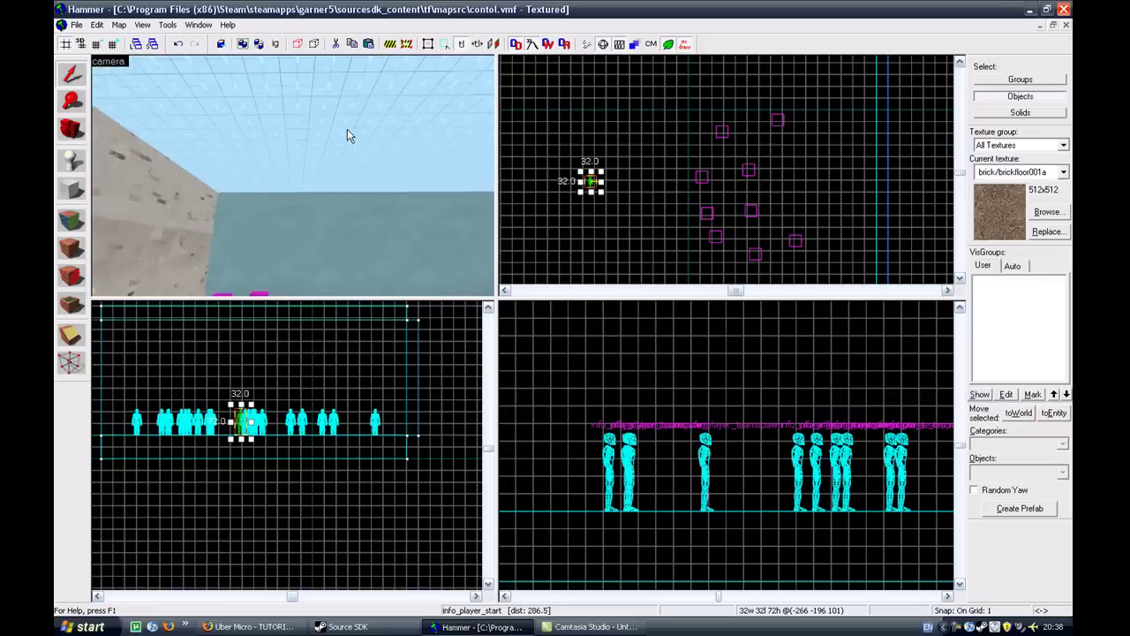
pyautogui.press('Left')
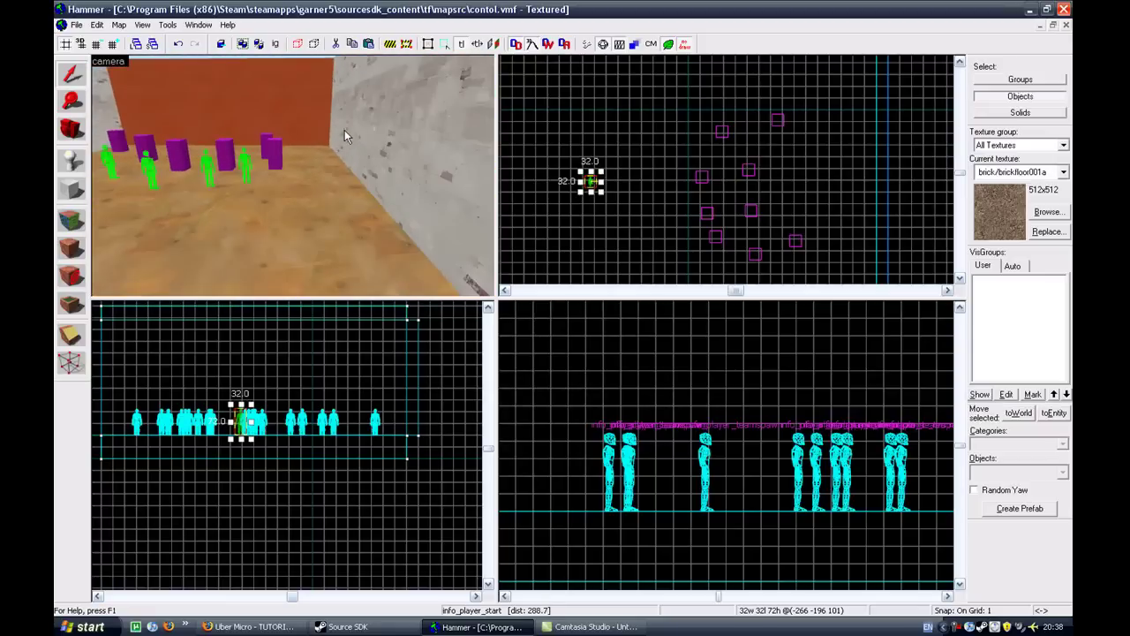
pyautogui.press('Left')
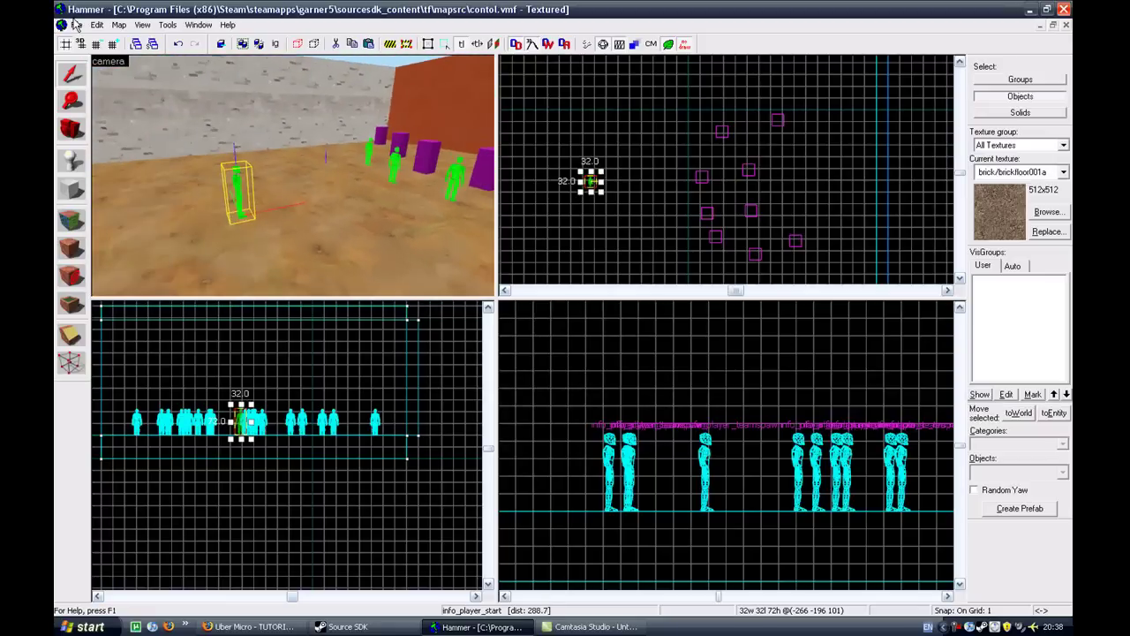
# Step: Examine the red and blue spawn groups, the player start and the surrounding walls from both ends of the room in the 3D view
pyautogui.doubleClick(74, 18)
pyautogui.doubleClick(83, 14)
pyautogui.press('Left')
pyautogui.press('Right')
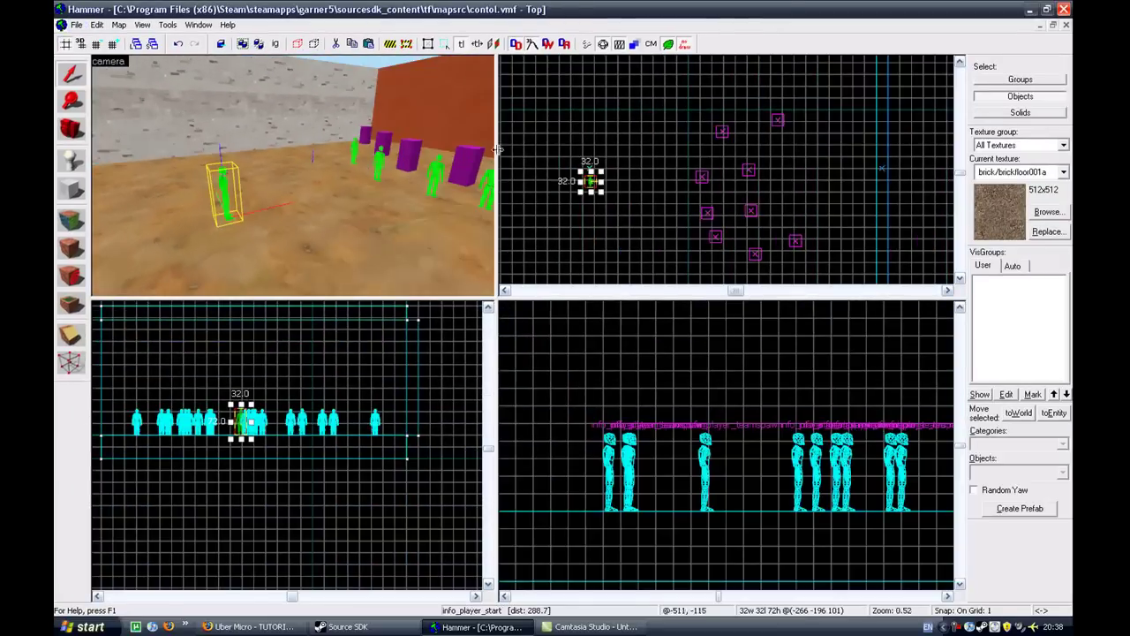
pyautogui.press('z')
pyautogui.press('w')
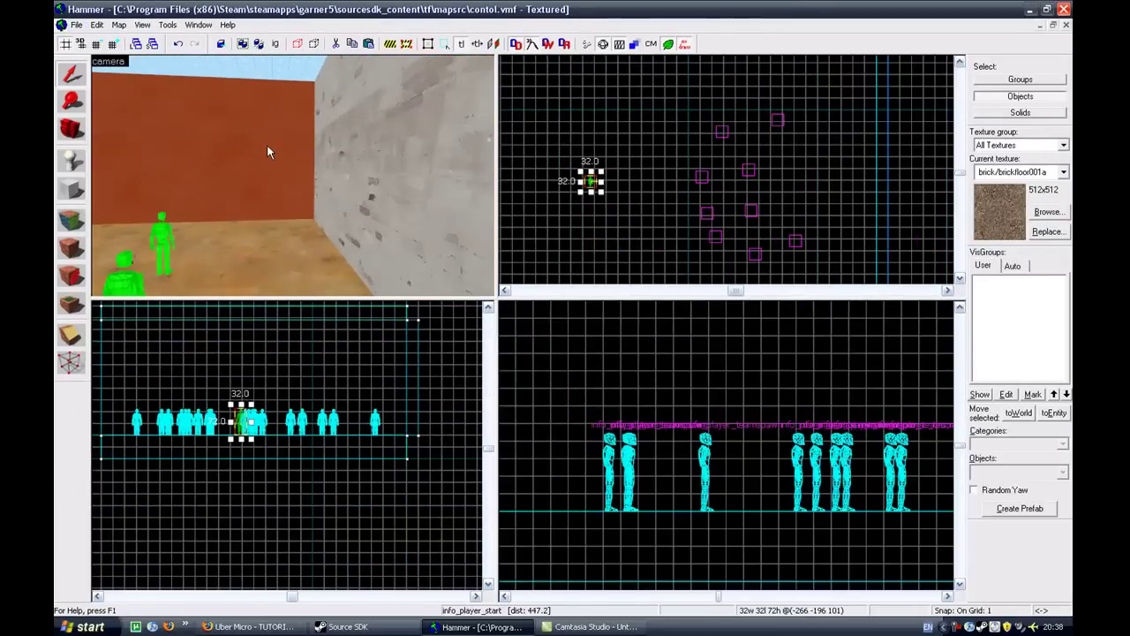
pyautogui.press('w')
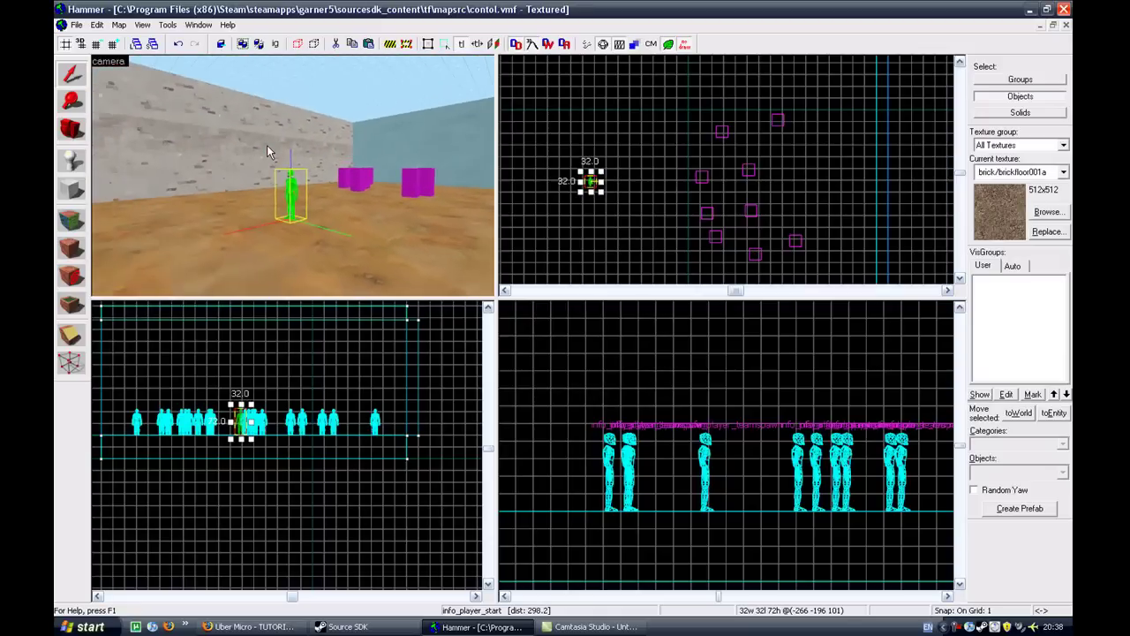
pyautogui.press('s')
pyautogui.press('Right')
pyautogui.press('Right')
pyautogui.press('Right')
pyautogui.press('Right')
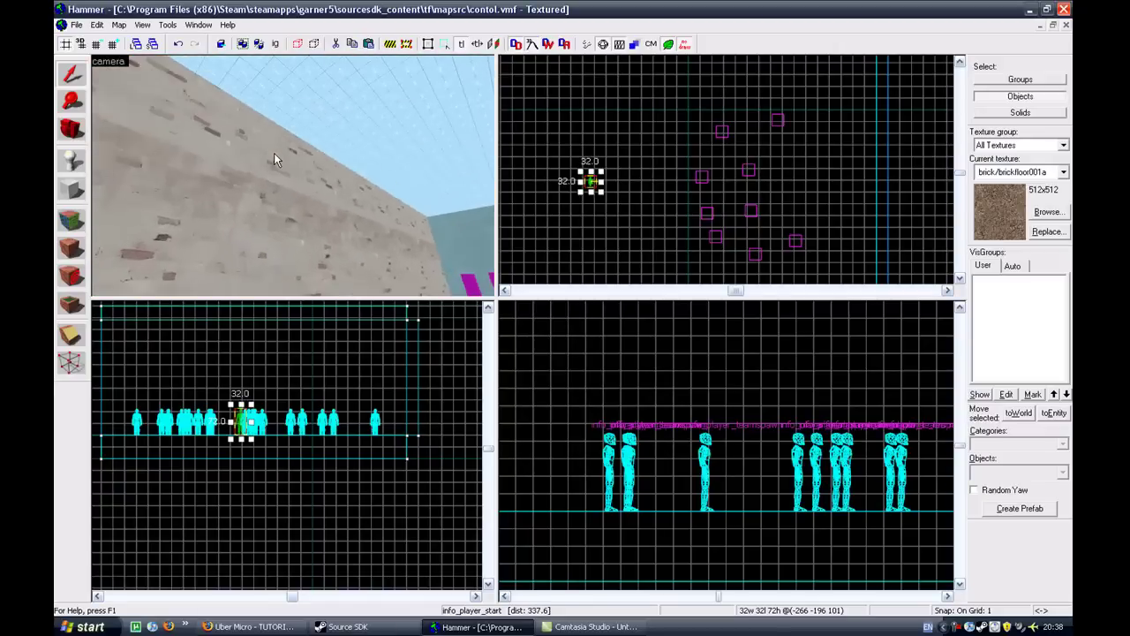
pyautogui.press('s')
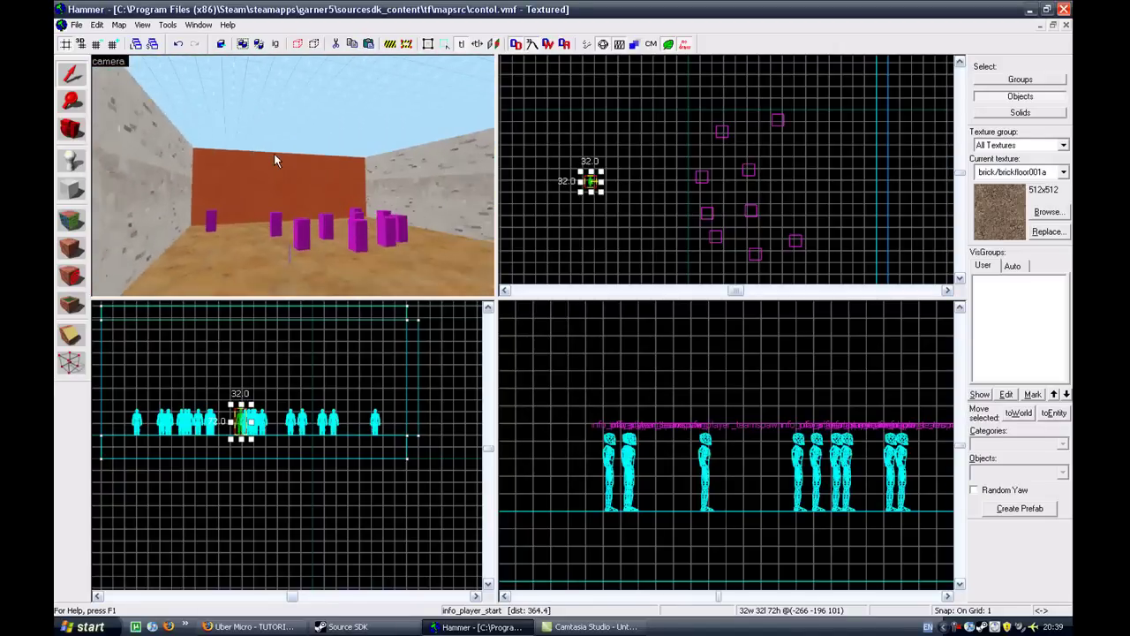
pyautogui.press('s')
pyautogui.press('Right')
pyautogui.press('Right')
pyautogui.press('Right')
pyautogui.press('Right')
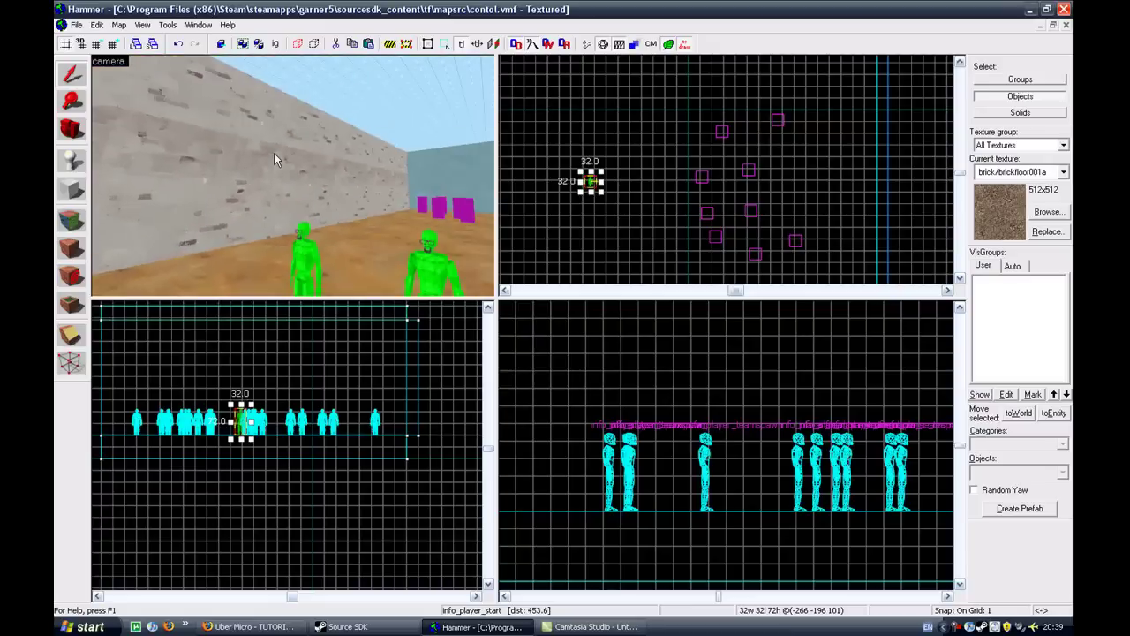
pyautogui.press('s')
pyautogui.press('Right')
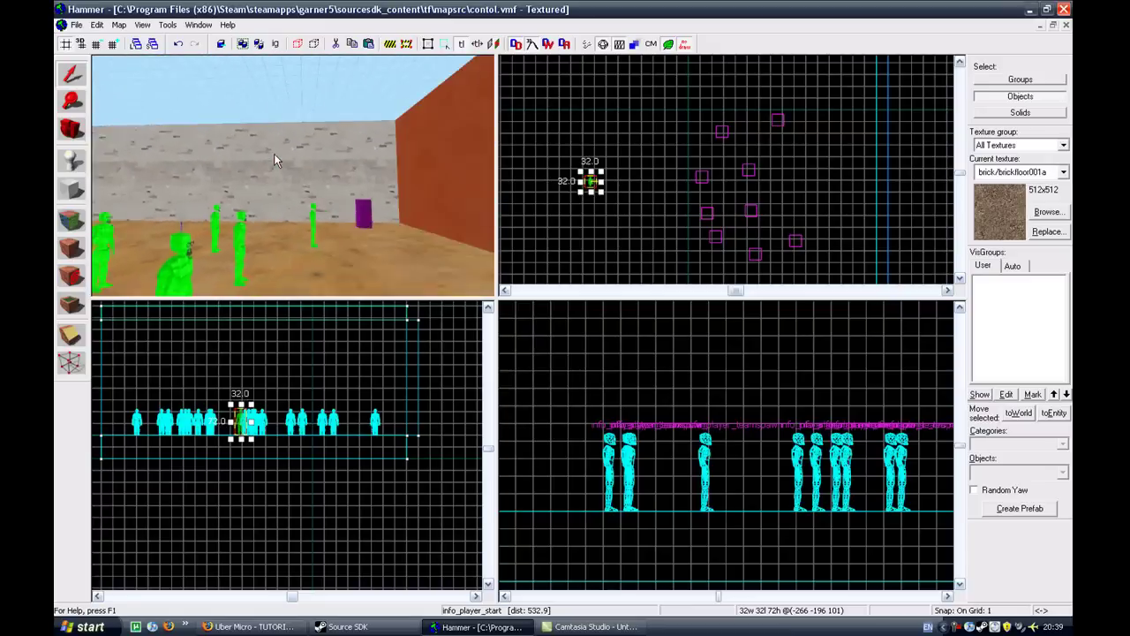
pyautogui.press('w')
pyautogui.press('Left')
pyautogui.press('s')
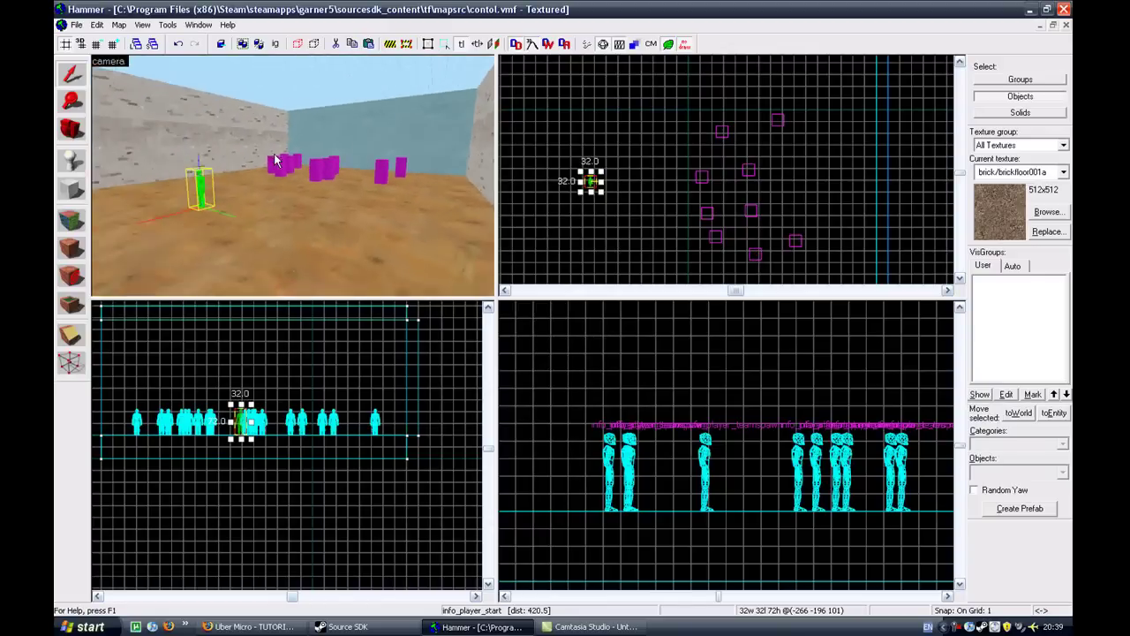
pyautogui.press('z')
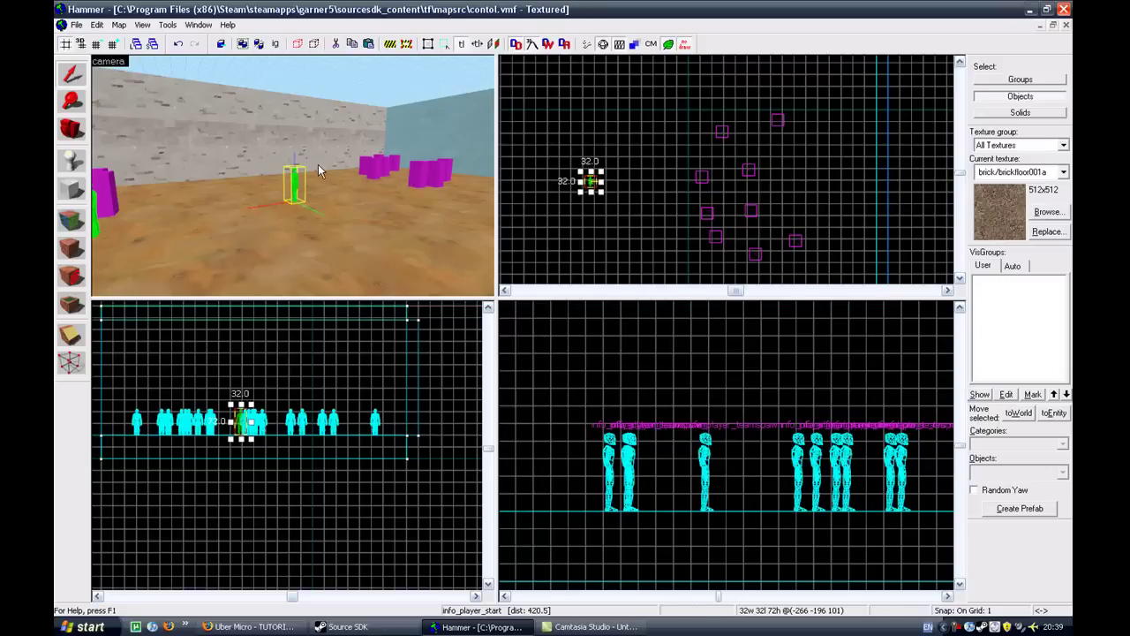
pyautogui.press('z')
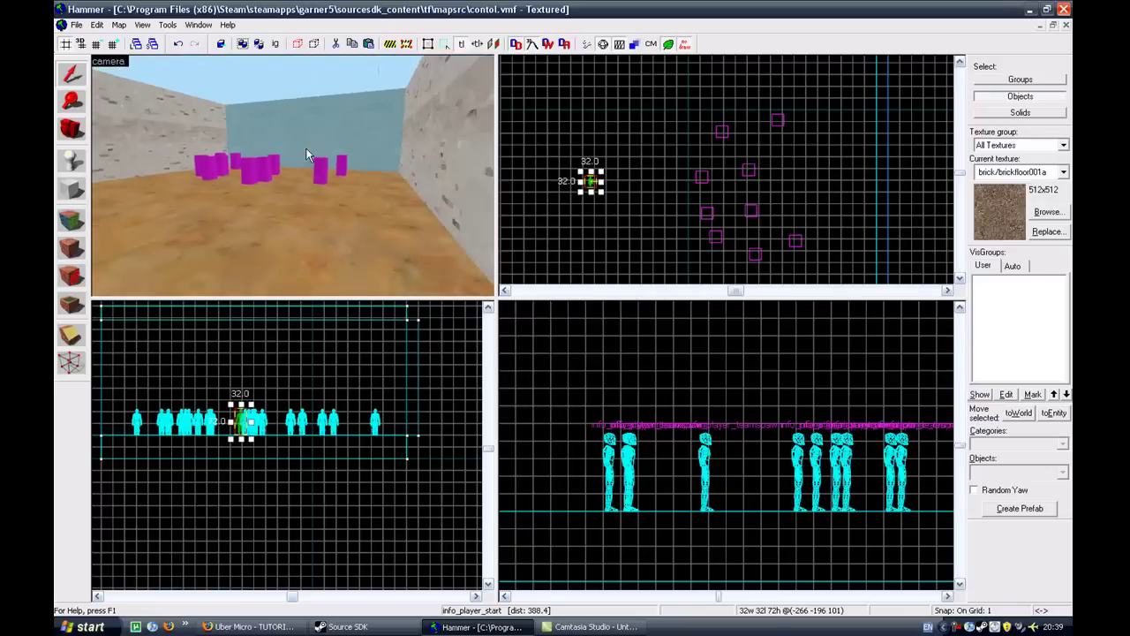
pyautogui.press('w')
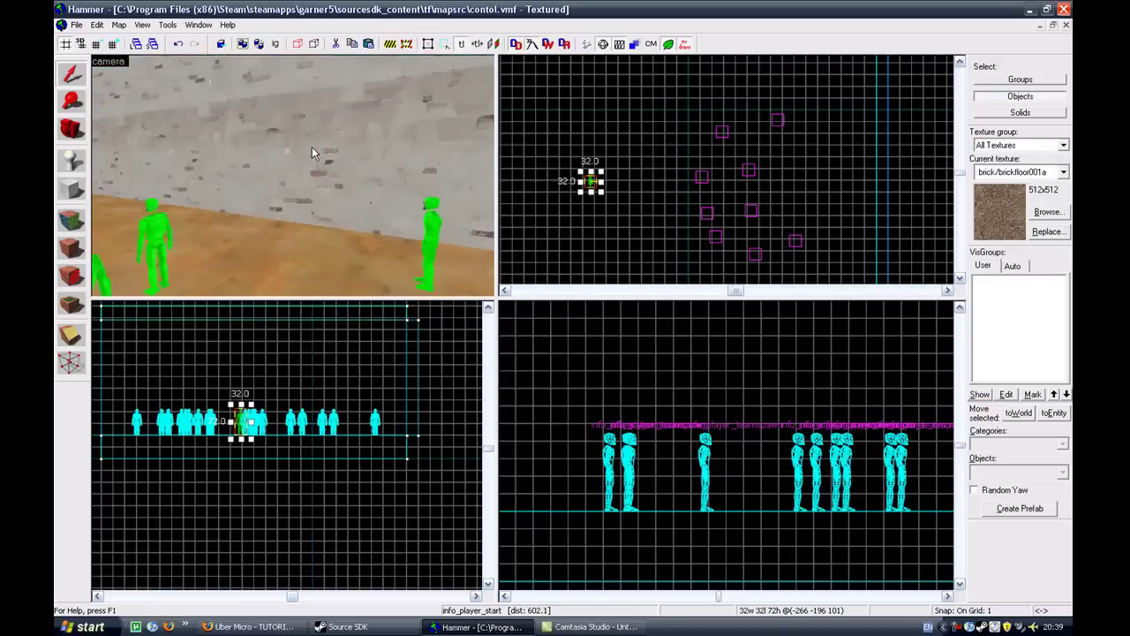
pyautogui.press('Left')
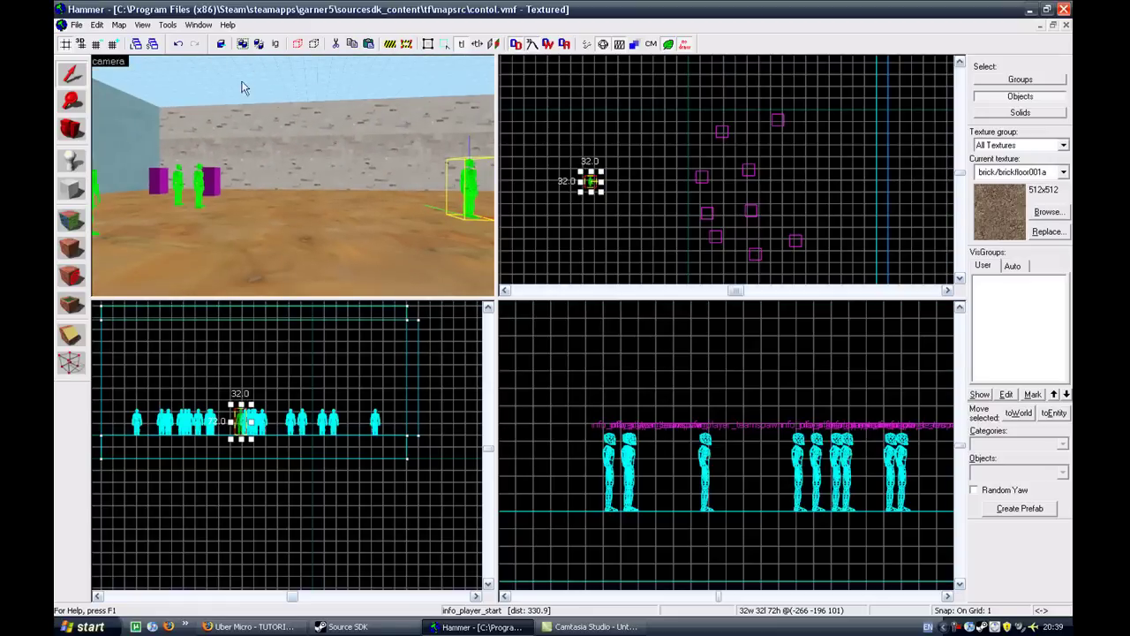
pyautogui.rightClick(959, 630)
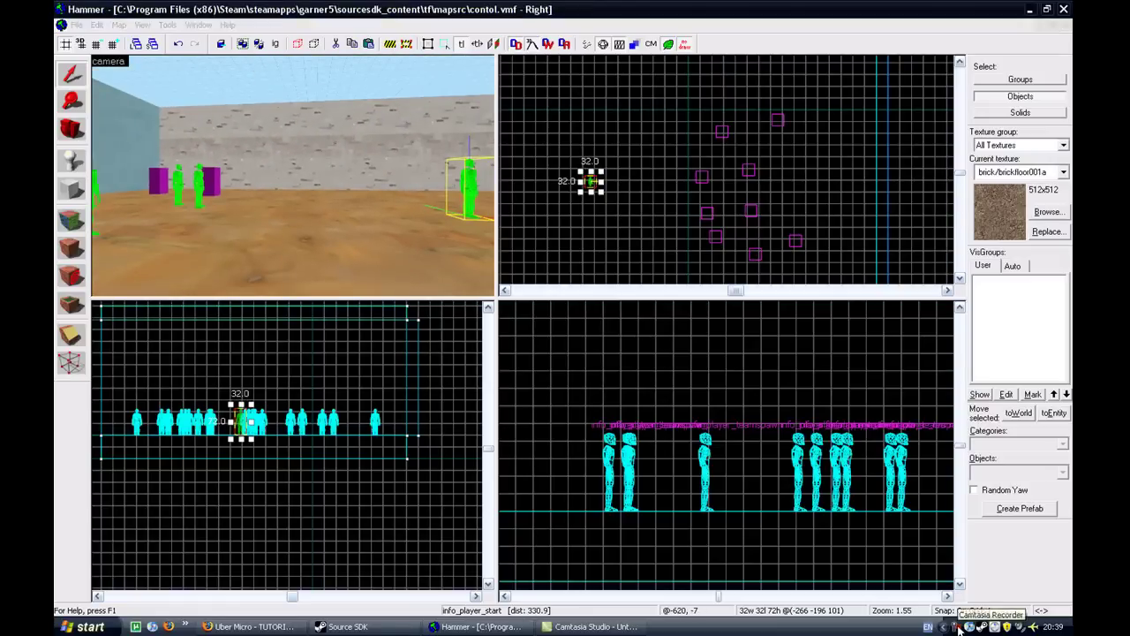